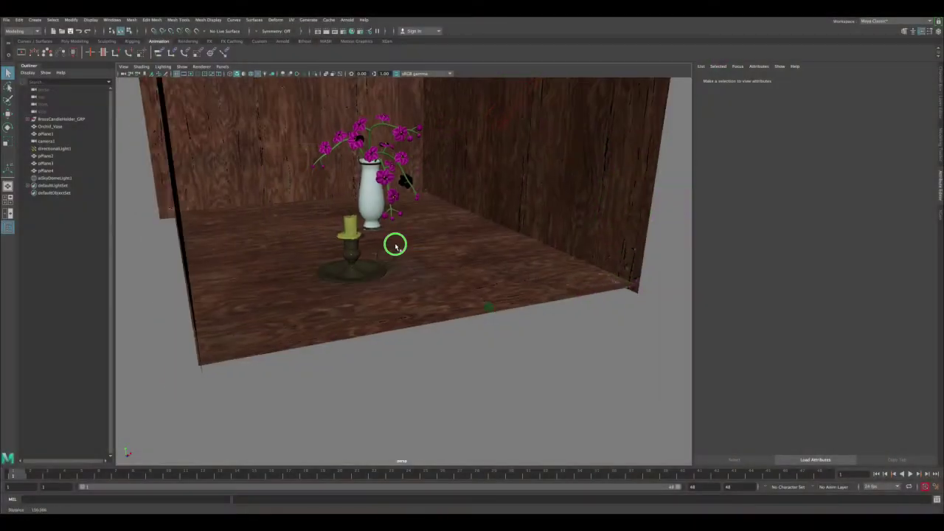
Select the scene camera camera1 in the perspective view, where it sits in front of the wooden box.
alt+drag(395, 245, 398, 295)
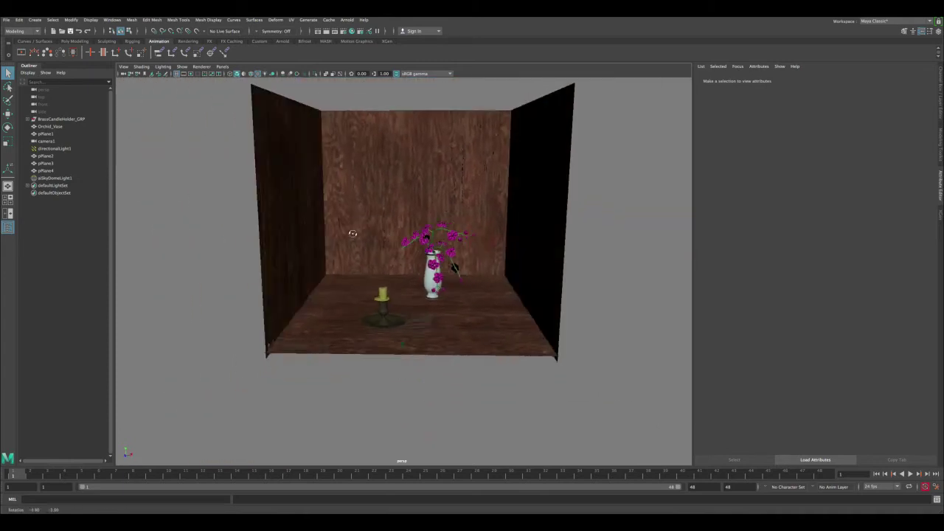
scroll(408, 331, up, 5)
alt+drag(409, 331, 354, 309)
click(442, 258)
click(306, 390)
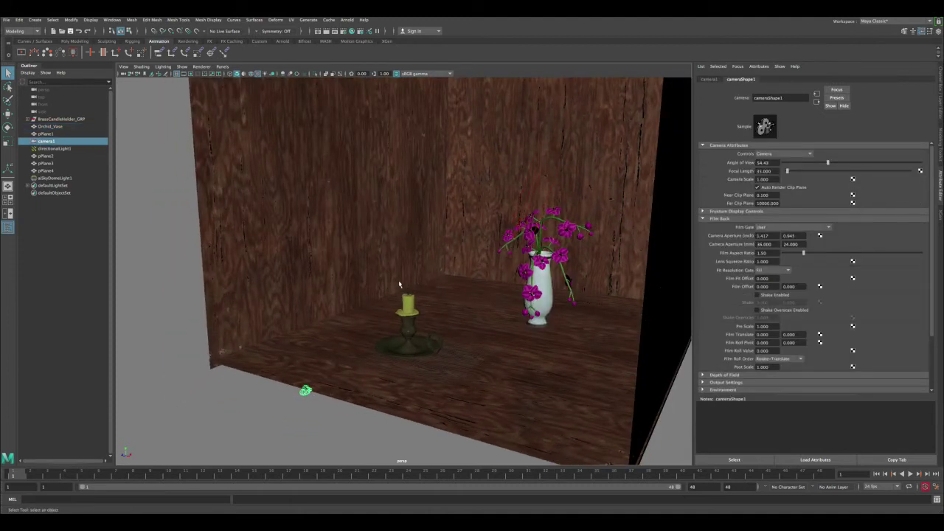
Render the camera1 view with Arnold for reference, close the render, and return to the perspective view.
key(space)
key(space)
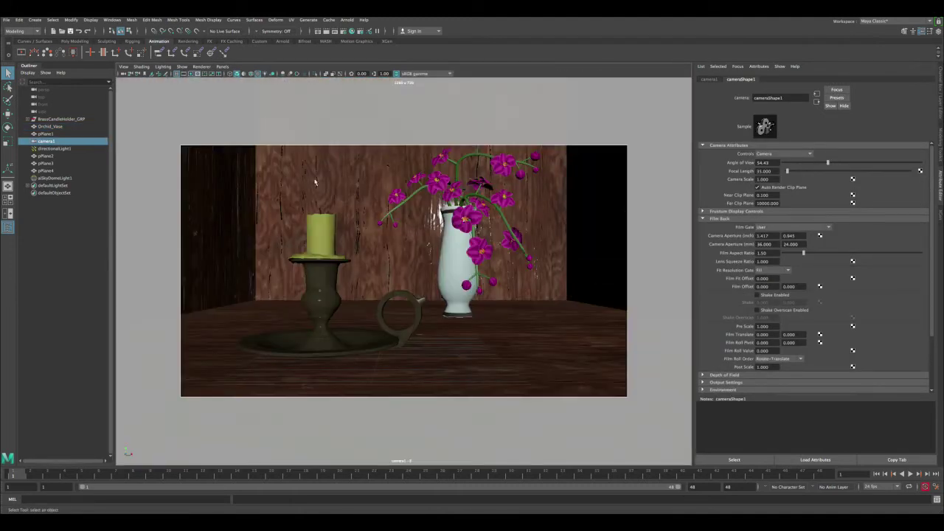
click(326, 31)
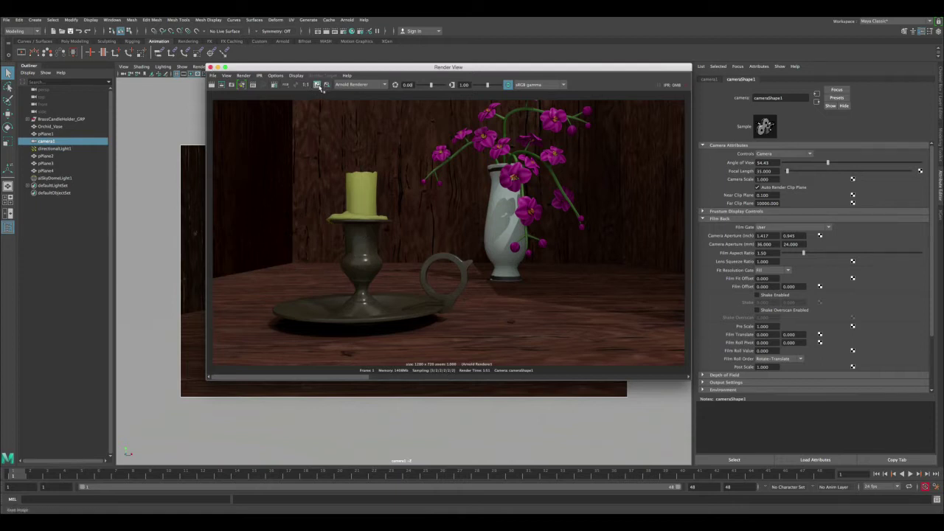
click(210, 67)
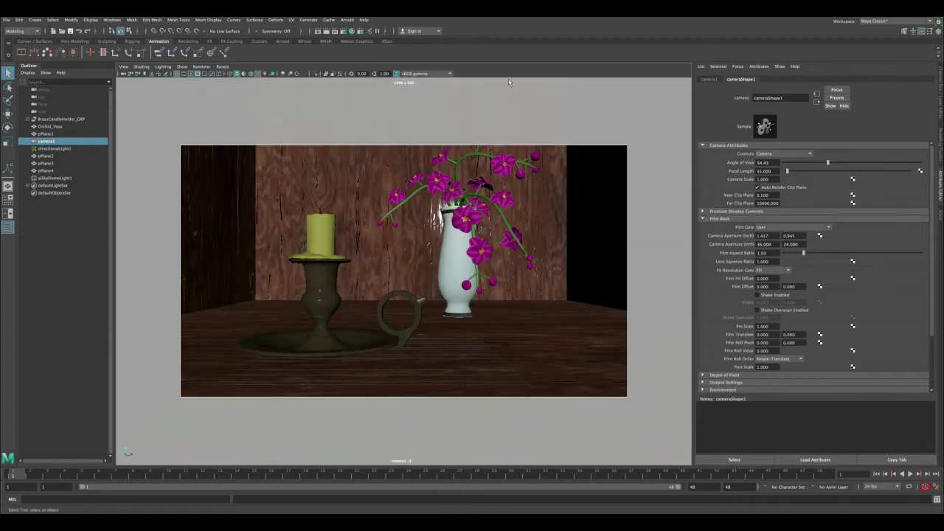
key(space)
key(space)
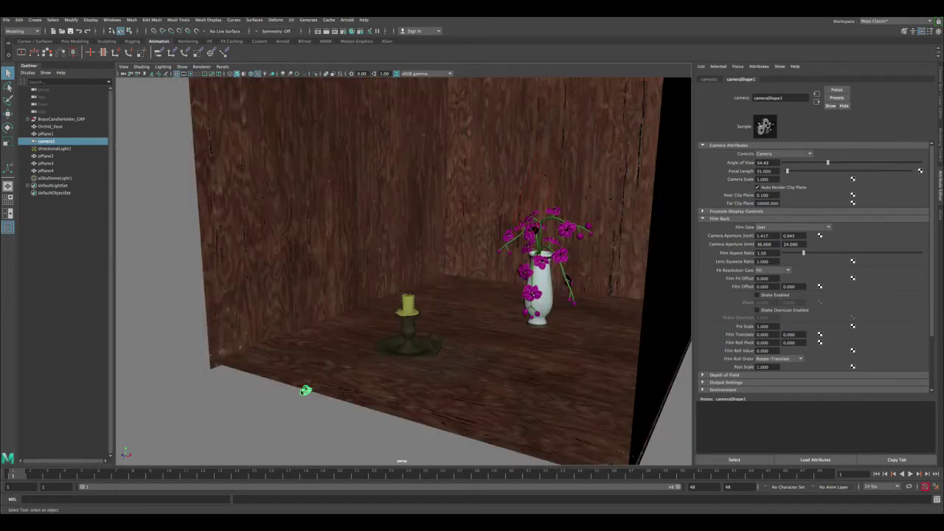
Open camera1's Arnold attributes and enable DOF there, leaving Maya's own Depth Of Field option off.
drag(934, 186, 933, 232)
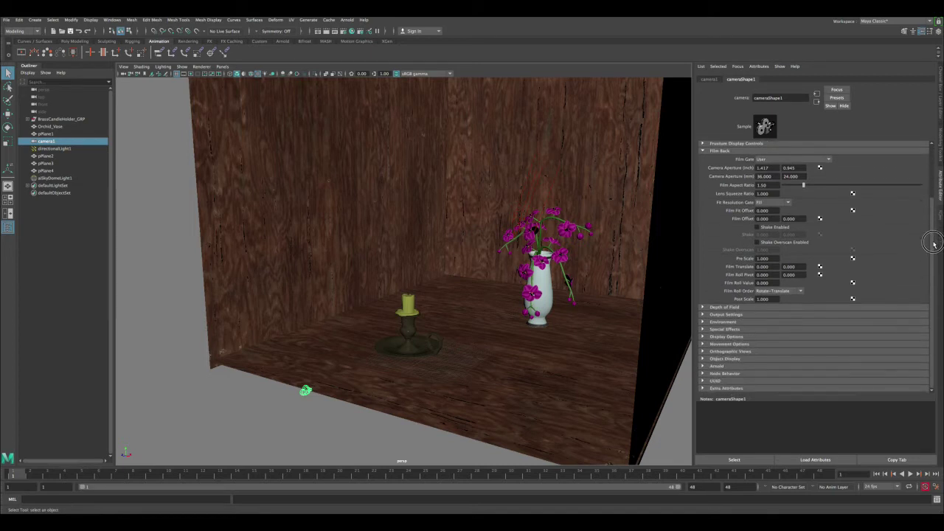
click(717, 308)
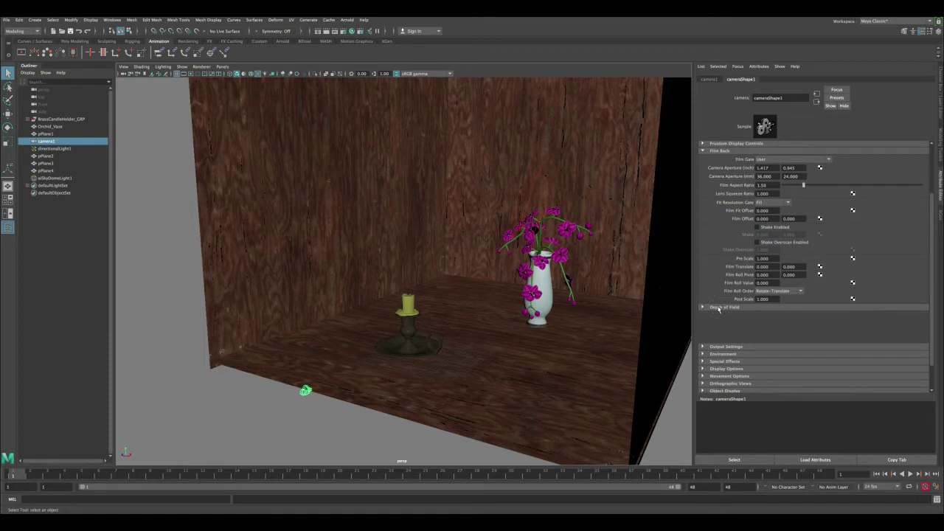
click(719, 308)
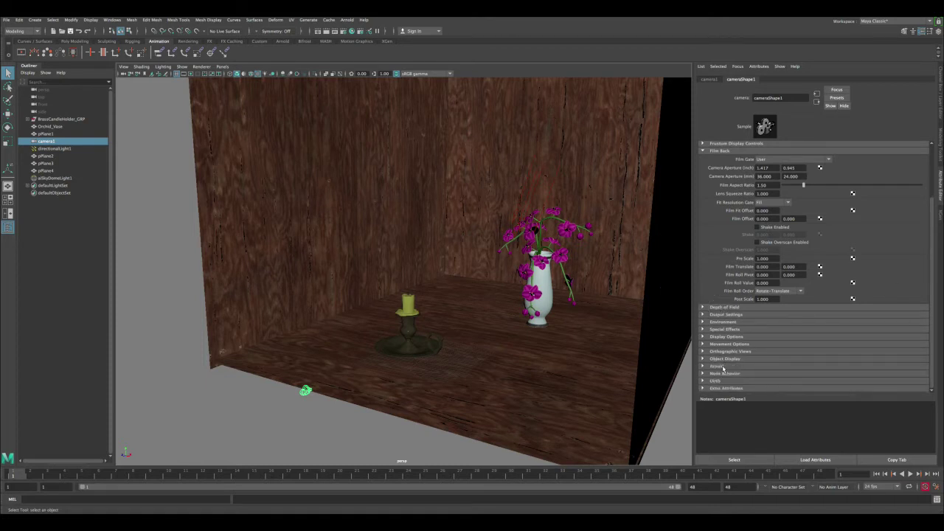
click(719, 308)
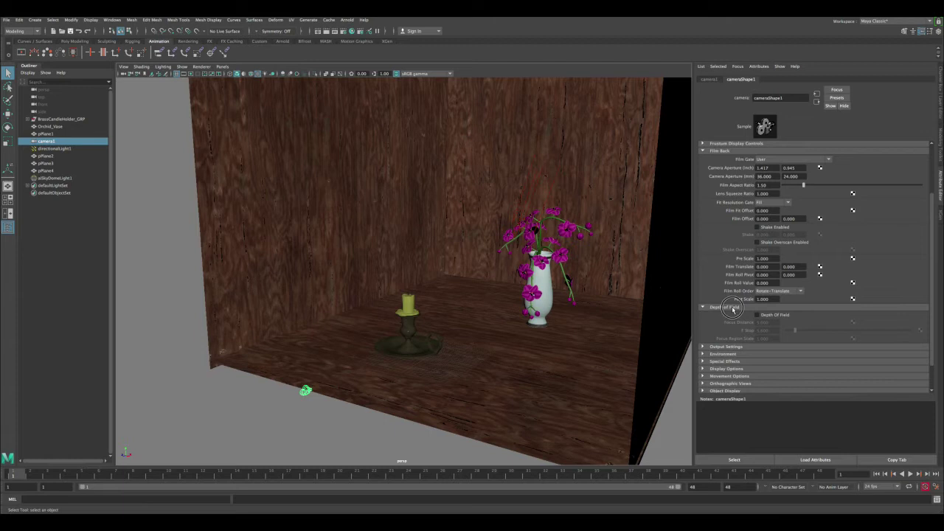
click(727, 307)
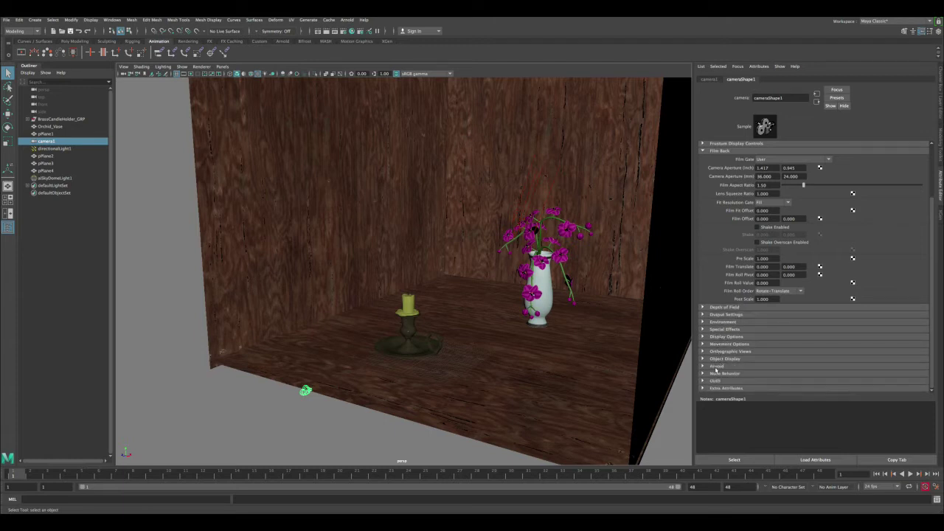
click(717, 367)
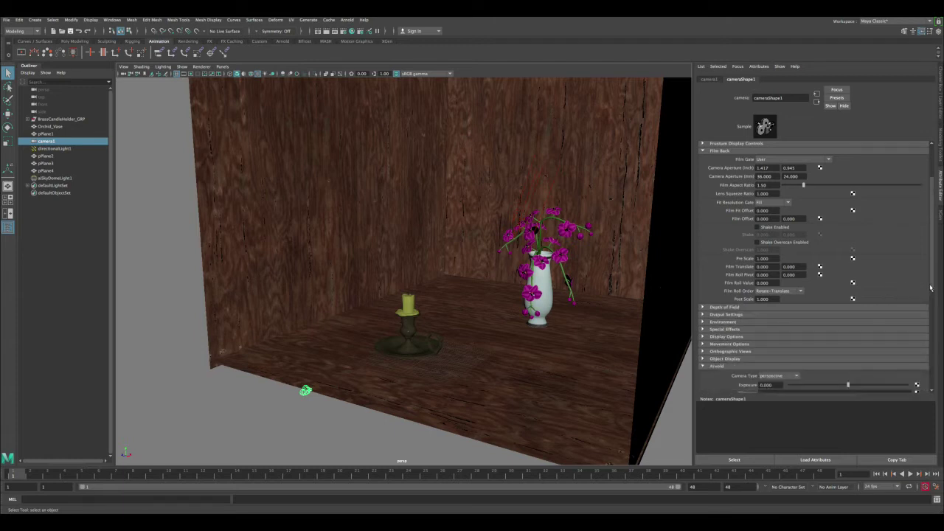
scroll(931, 288, down, 5)
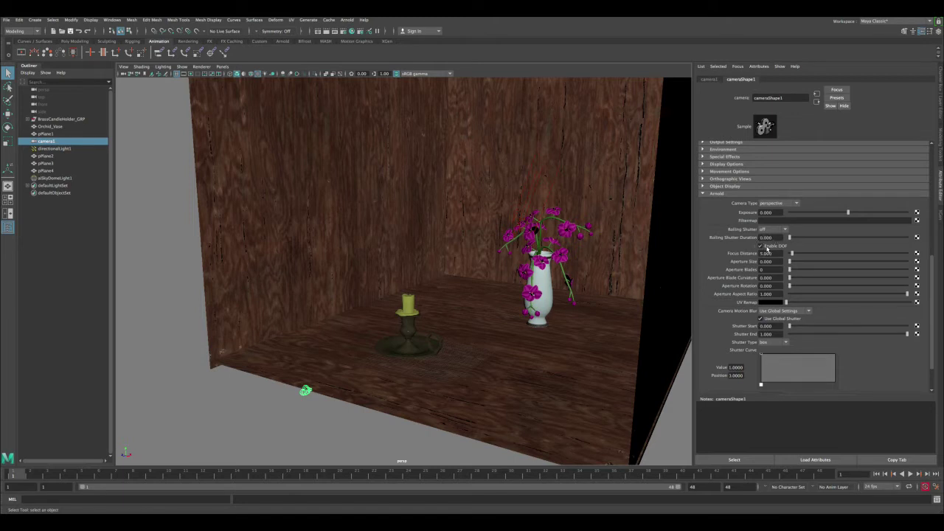
In the camera1 view, turn on the Object Details heads-up display and select the candle holder to read its distance from the camera.
key(space)
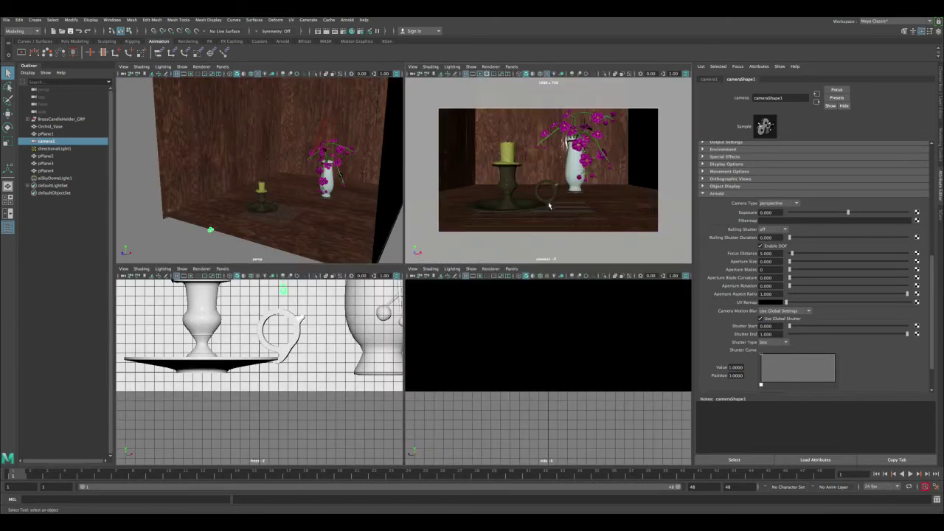
key(space)
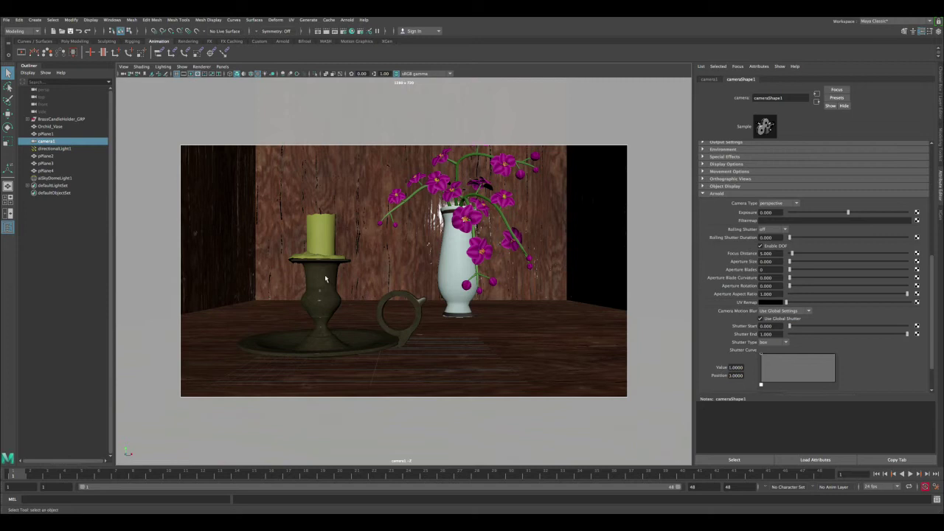
click(90, 20)
mouse_move(184, 46)
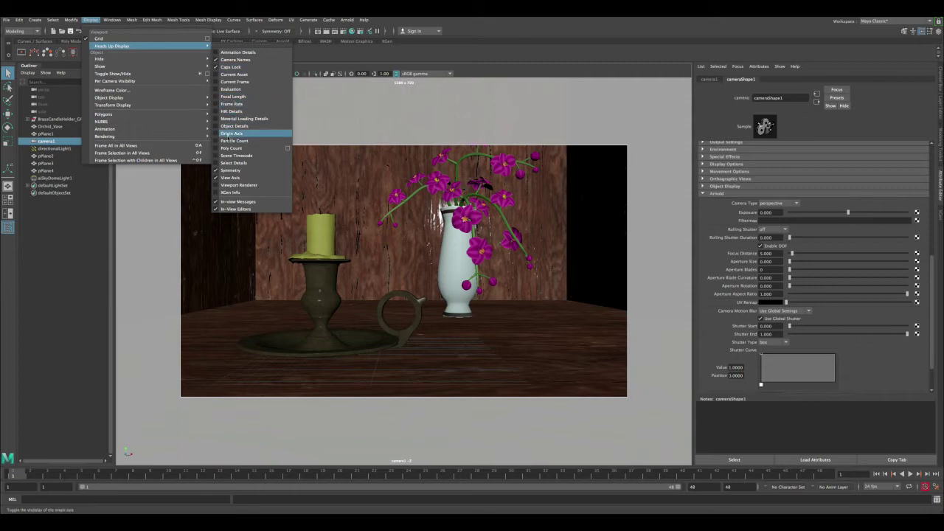
click(234, 127)
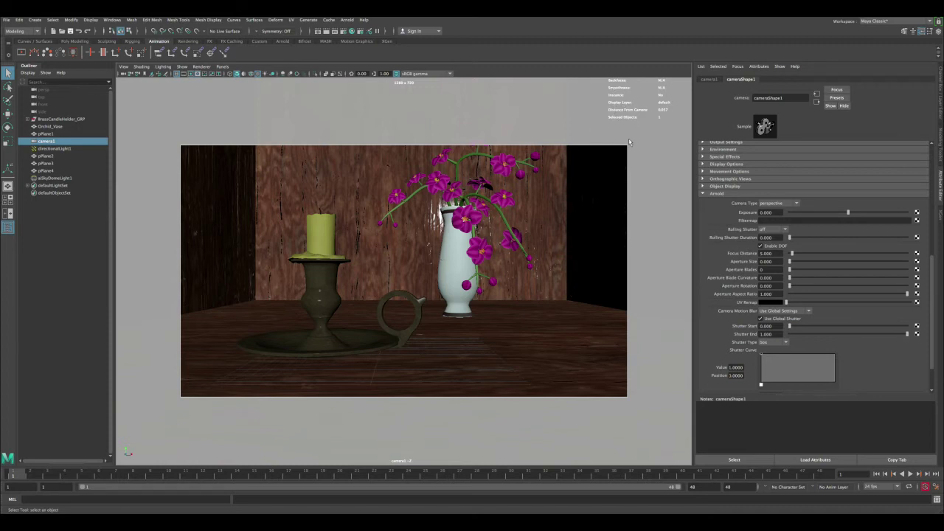
click(331, 295)
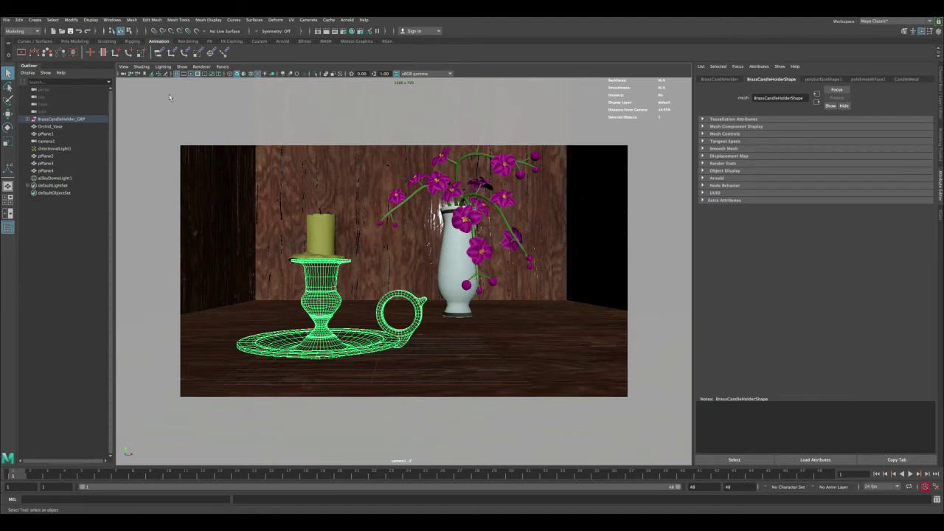
In camera1's Arnold attributes, set the Focus Distance to 44.559 and the Aperture Size to 1.
click(135, 74)
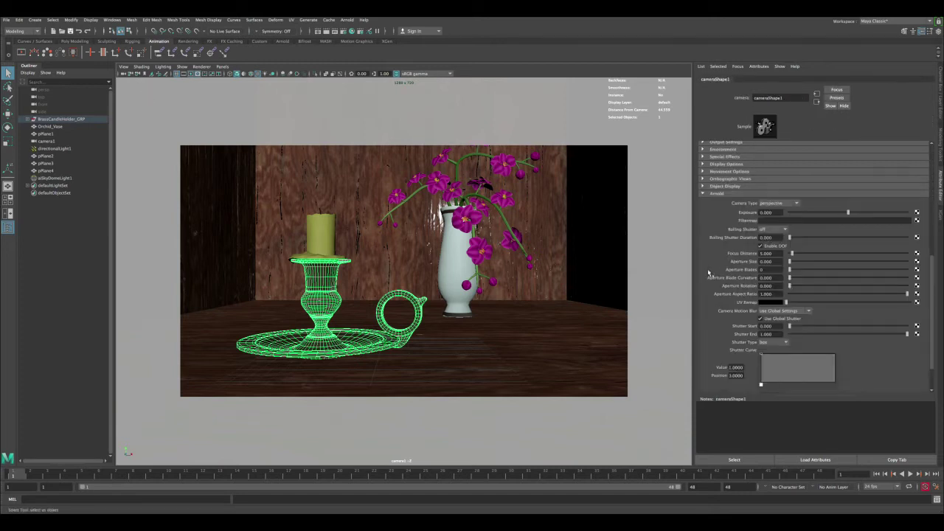
click(767, 254)
text(44.559)
key(Return)
click(767, 262)
text(1)
key(Return)
Render the camera1 view again in the Render View to show the depth of field on the candle holder.
click(317, 31)
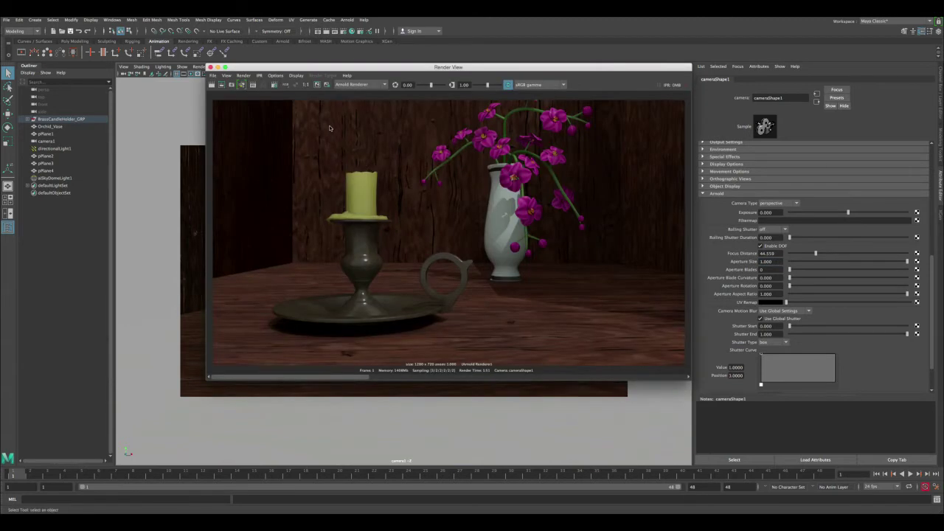
click(212, 84)
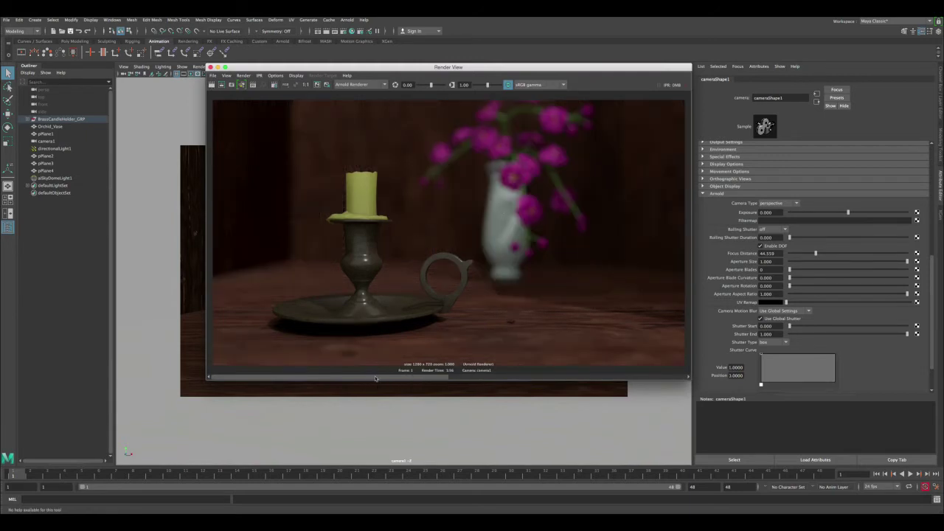
drag(375, 376, 405, 383)
Review the Arnold sampling values in the Render Settings, then close the settings and the Render View.
click(347, 31)
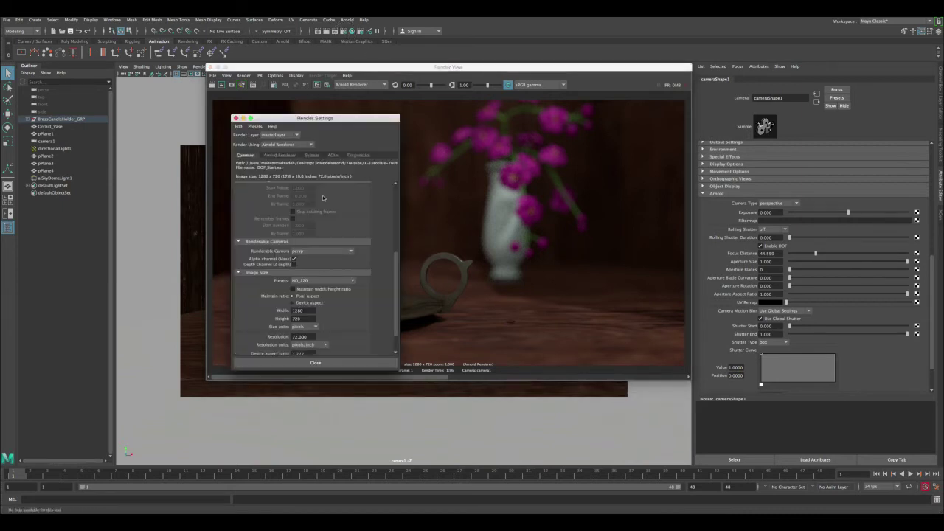
click(282, 156)
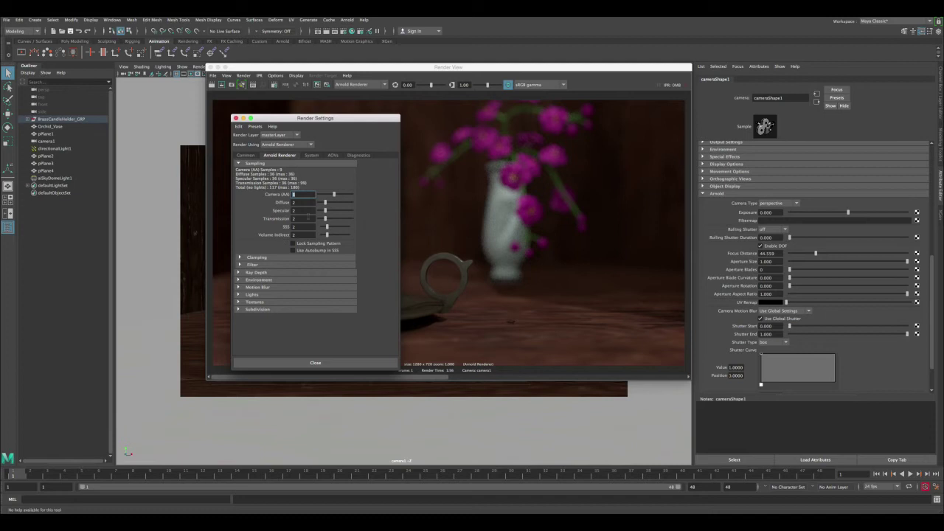
click(319, 363)
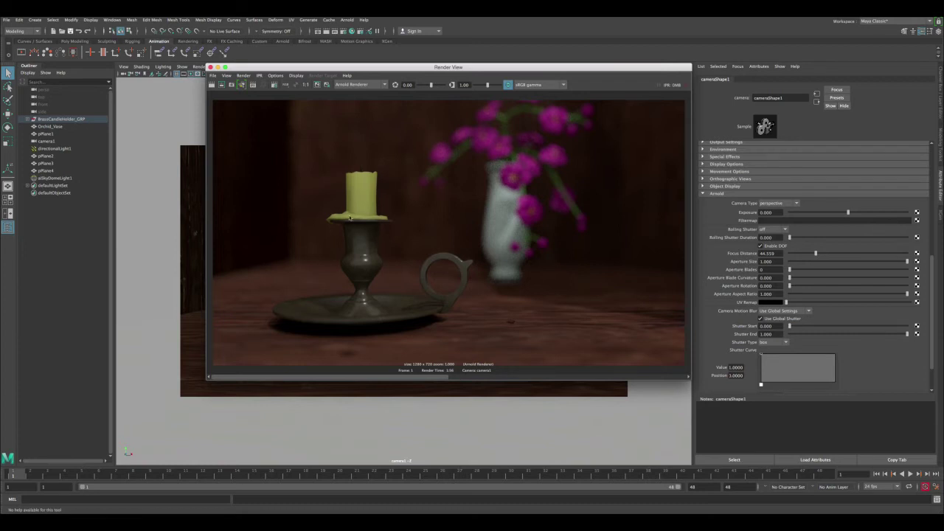
click(210, 67)
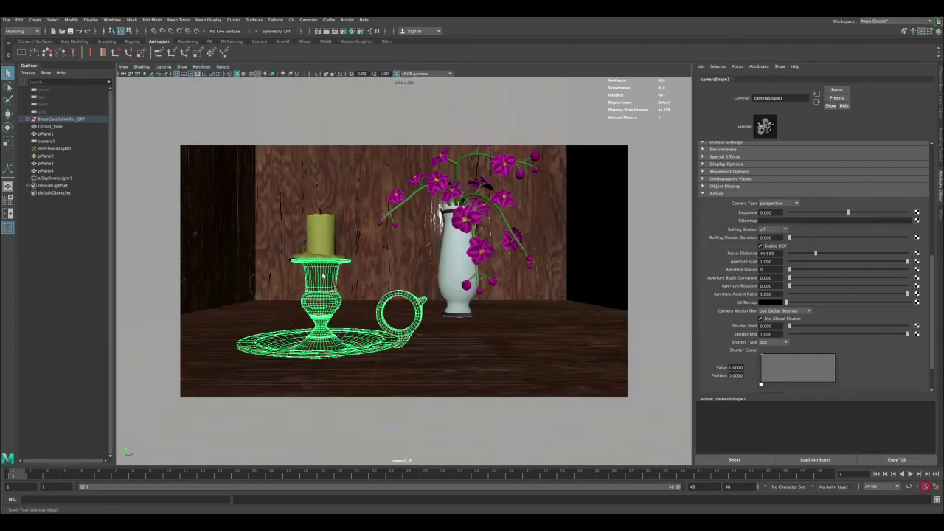
Select the orchid vase to read its distance from the camera, reopen the camera attributes, and return to the perspective view.
click(453, 247)
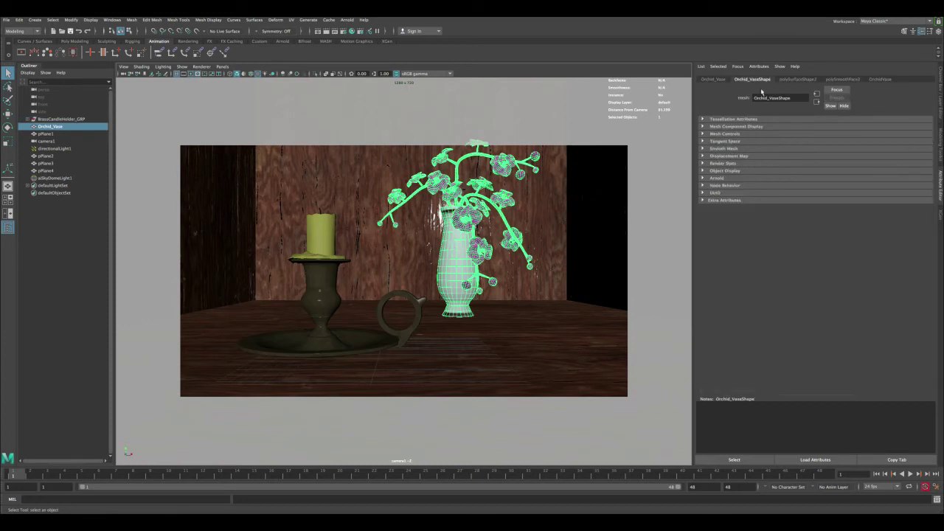
click(140, 73)
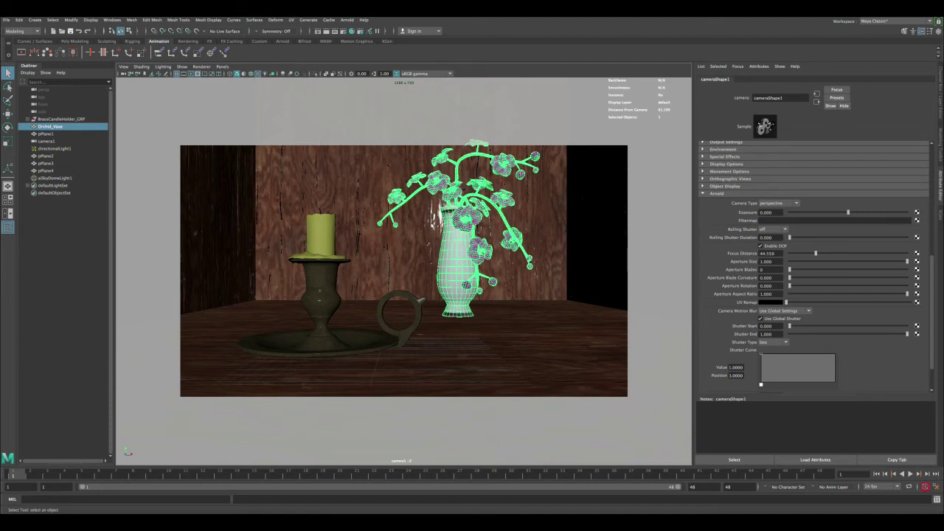
key(space)
key(space)
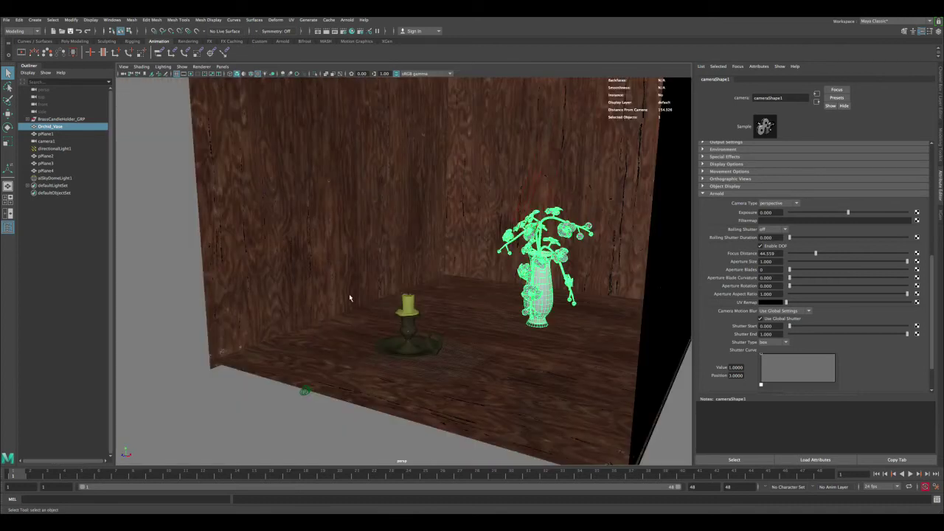
With nothing selected, place a Distance Tool measurement about 25 units long from just in front of the camera toward the candle holder.
alt+drag(348, 293, 375, 313)
click(310, 379)
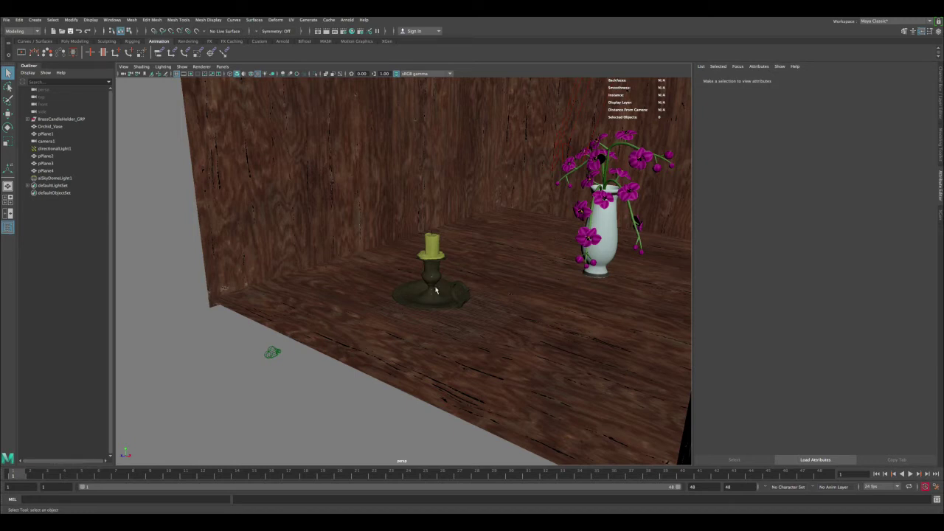
alt+drag(479, 265, 467, 270)
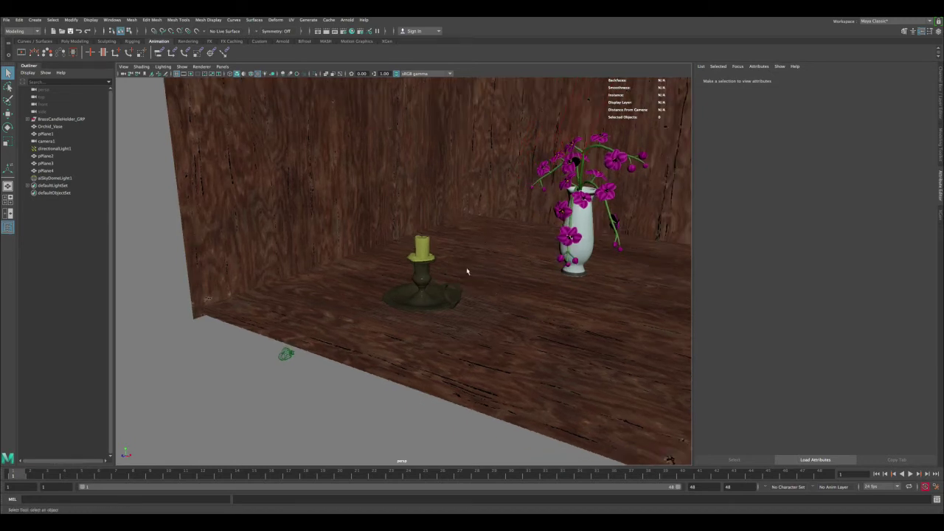
alt+drag(262, 279, 325, 309)
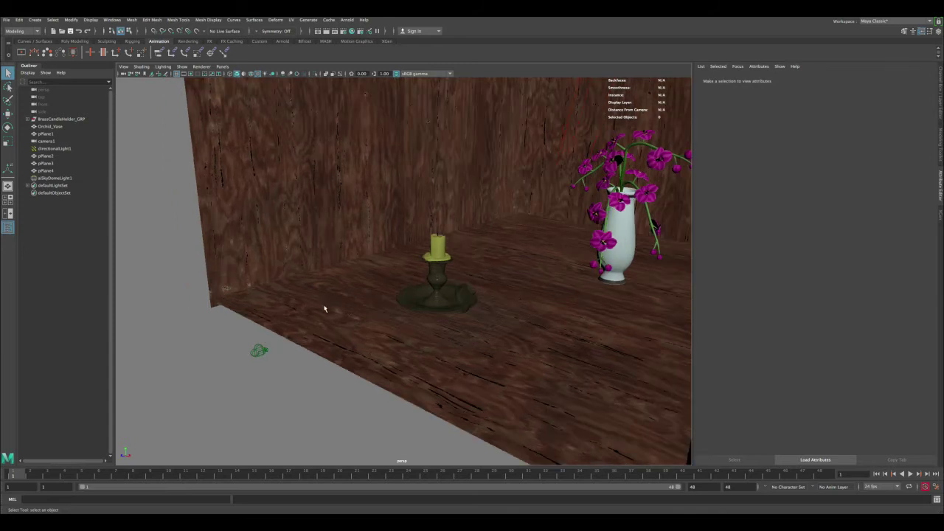
click(35, 20)
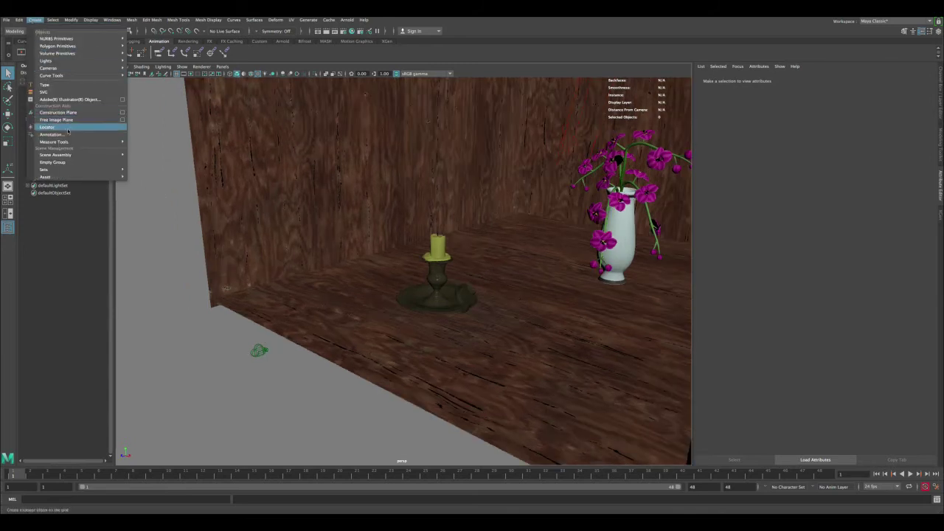
mouse_move(70, 143)
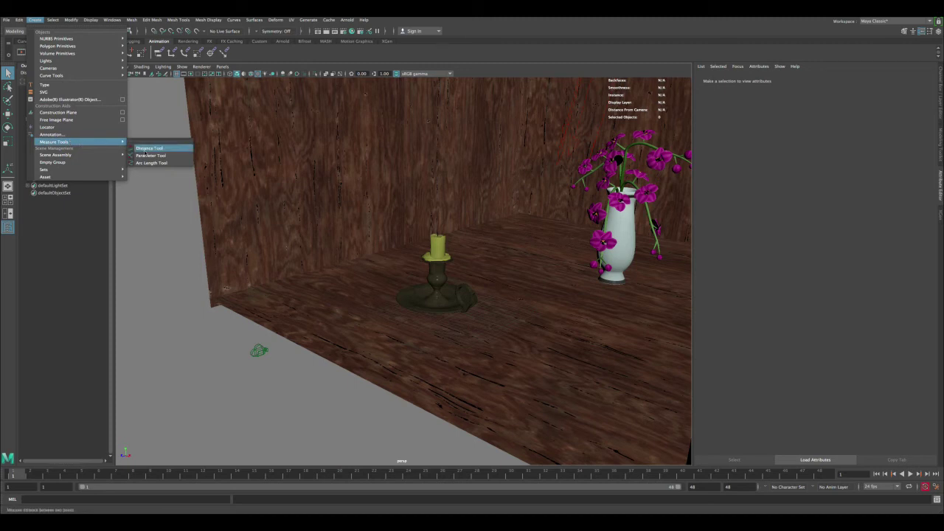
click(149, 149)
alt+drag(259, 247, 267, 341)
click(264, 344)
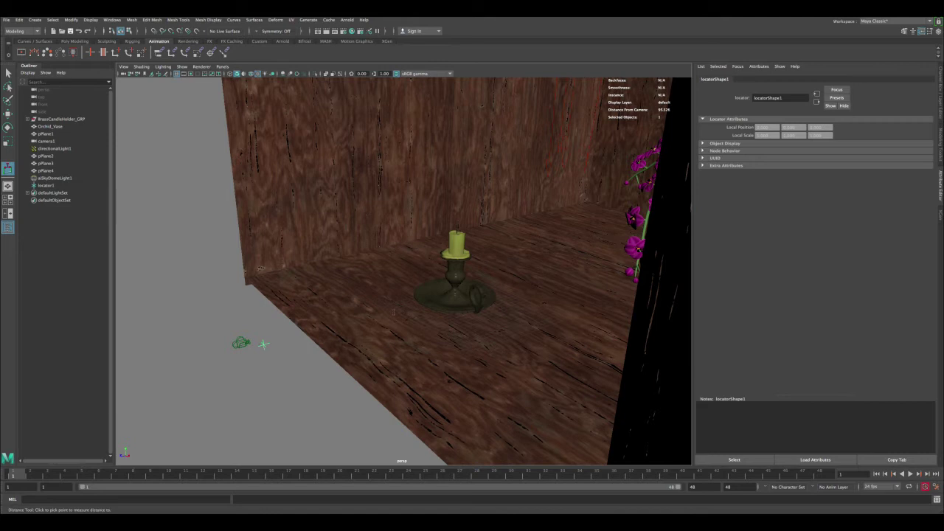
click(325, 355)
key(q)
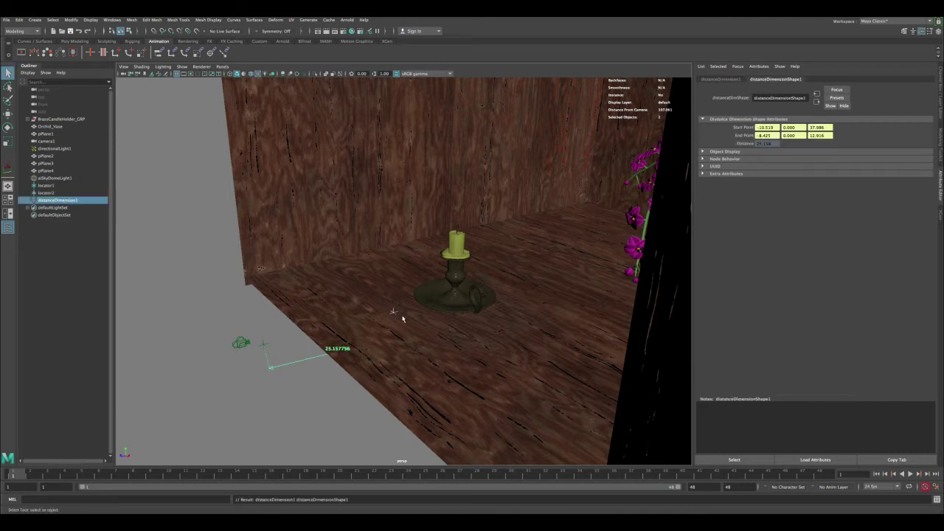
Move the measurement's end locator from the floor to the candle holder, then select the distance dimension to read its length.
alt+drag(369, 319, 418, 324)
click(257, 359)
click(390, 320)
key(w)
click(256, 348)
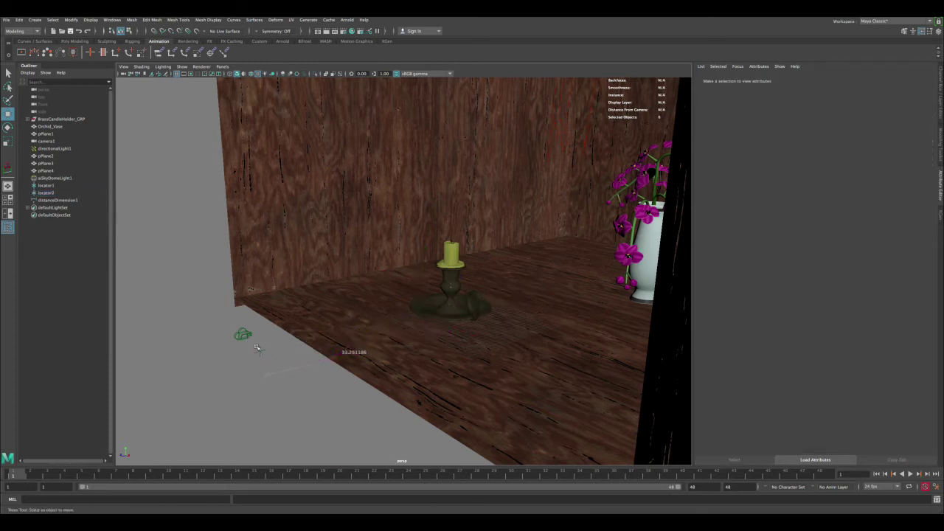
click(258, 350)
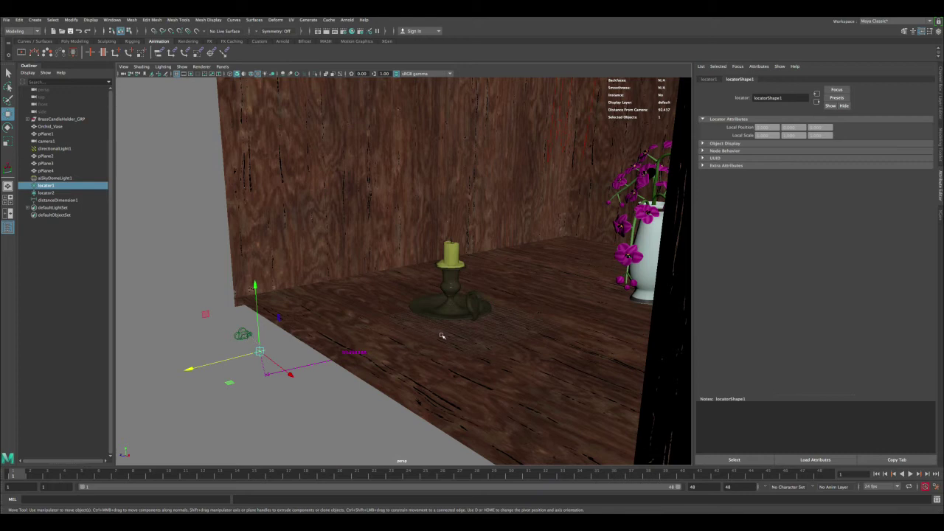
click(66, 193)
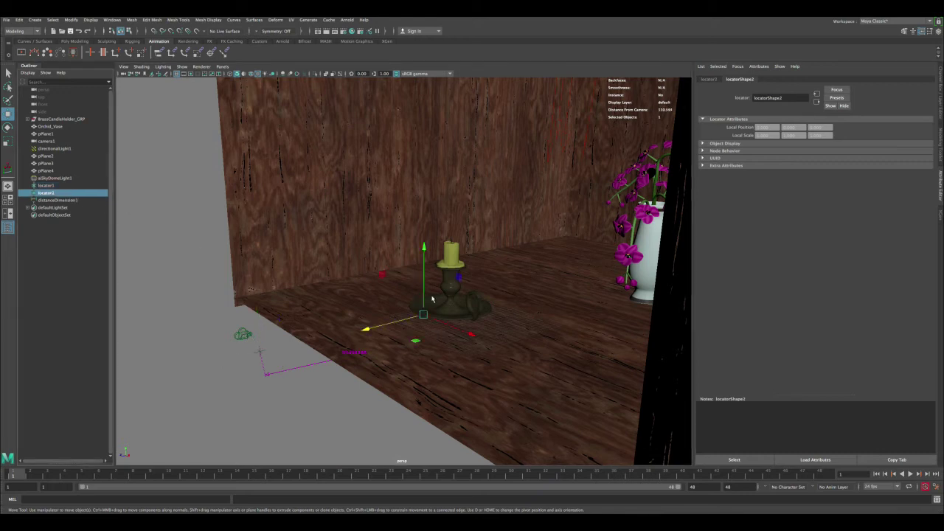
drag(422, 300, 486, 318)
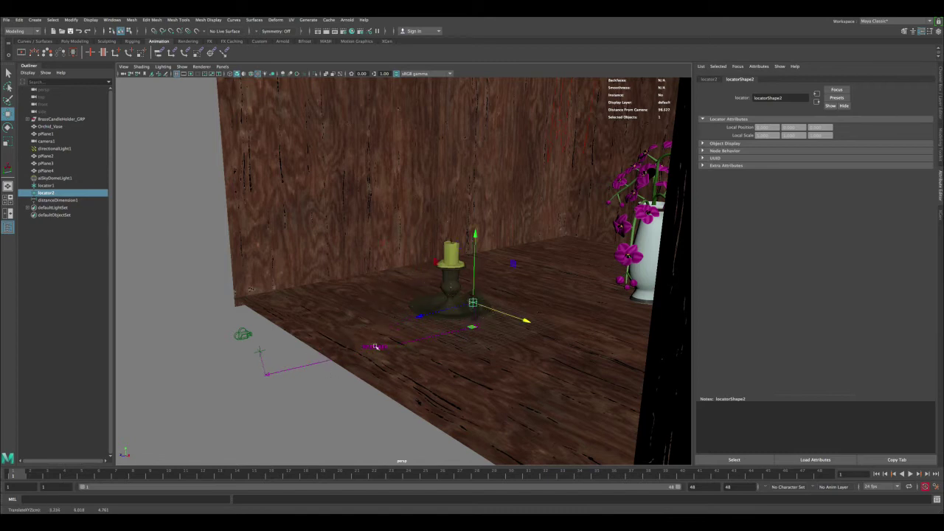
click(59, 200)
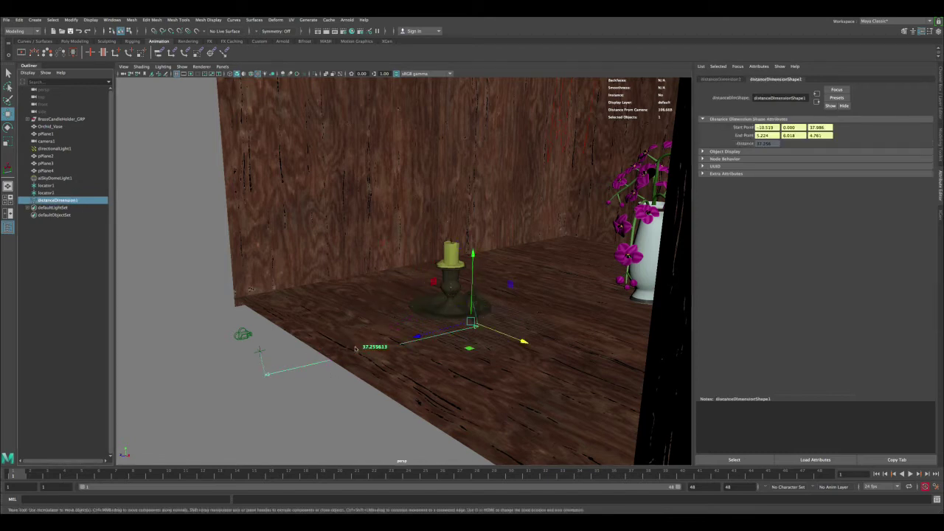
Select the measurement's start locator and move it onto the front of camera1 in the top view.
click(263, 350)
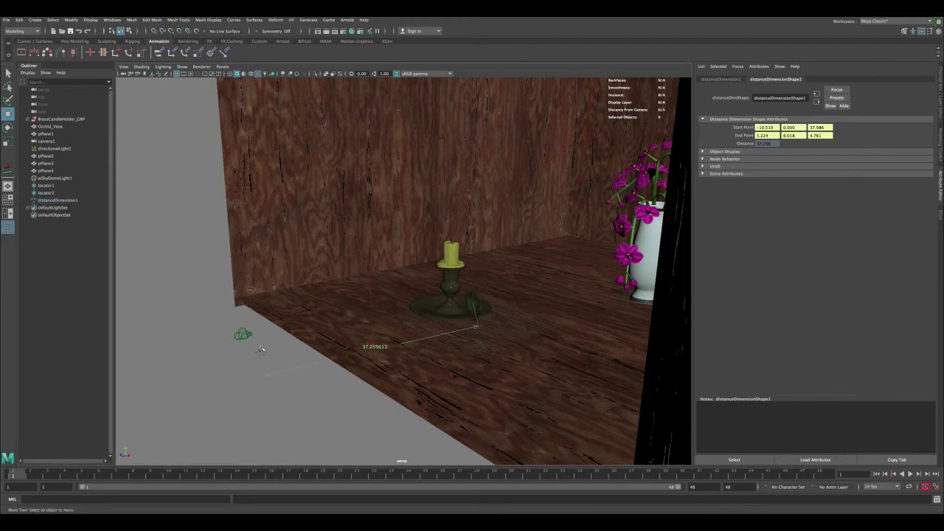
alt+drag(263, 350, 371, 339)
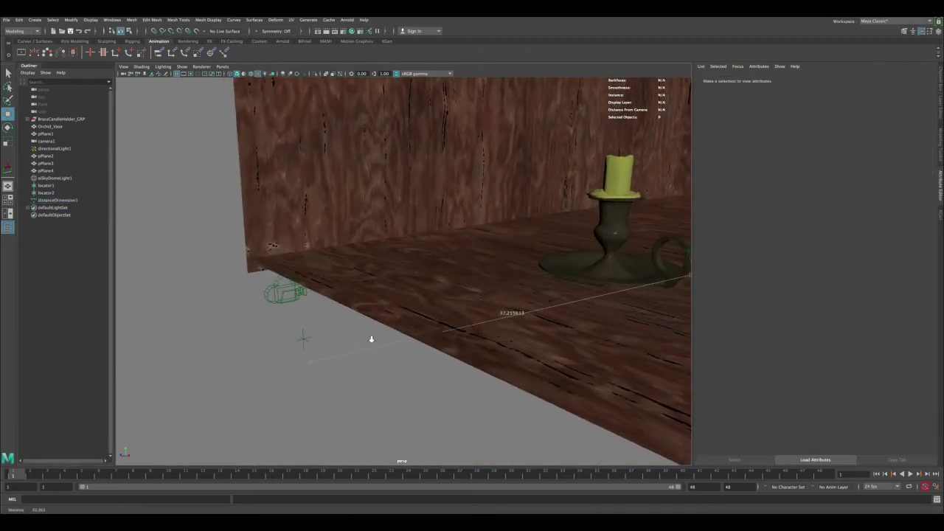
click(306, 340)
alt+drag(306, 339, 267, 334)
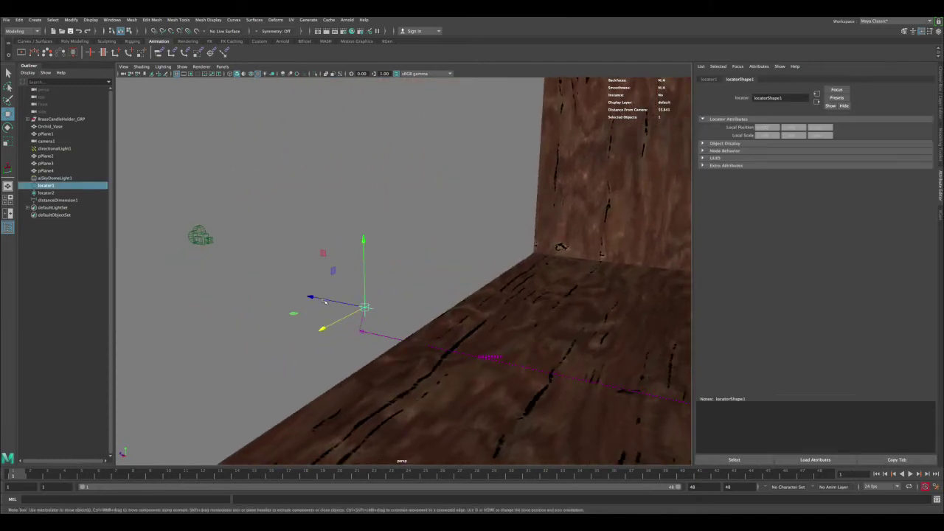
key(space)
drag(305, 310, 304, 302)
alt+right_drag(304, 301, 217, 238)
alt+middle_drag(344, 402, 326, 124)
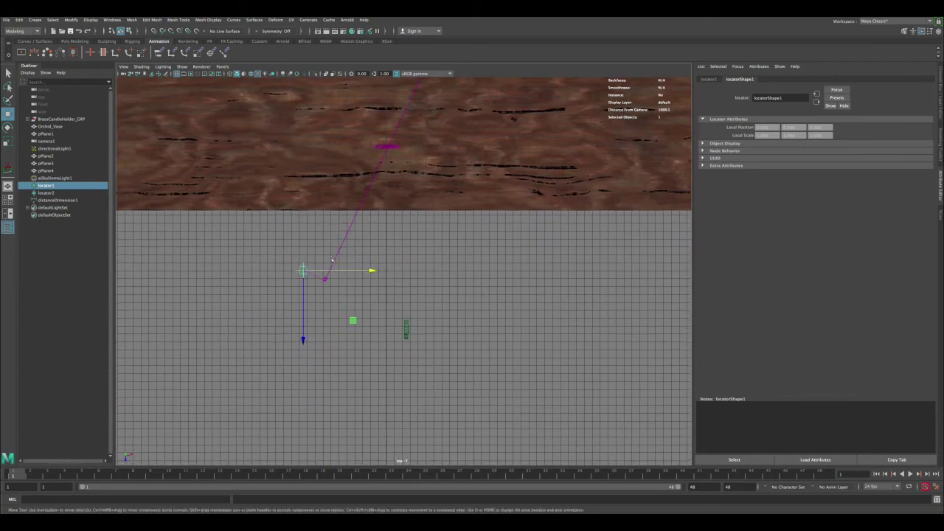
mouse_move(303, 270)
mouse_down()
mouse_move(407, 312)
mouse_move(407, 322)
mouse_up()
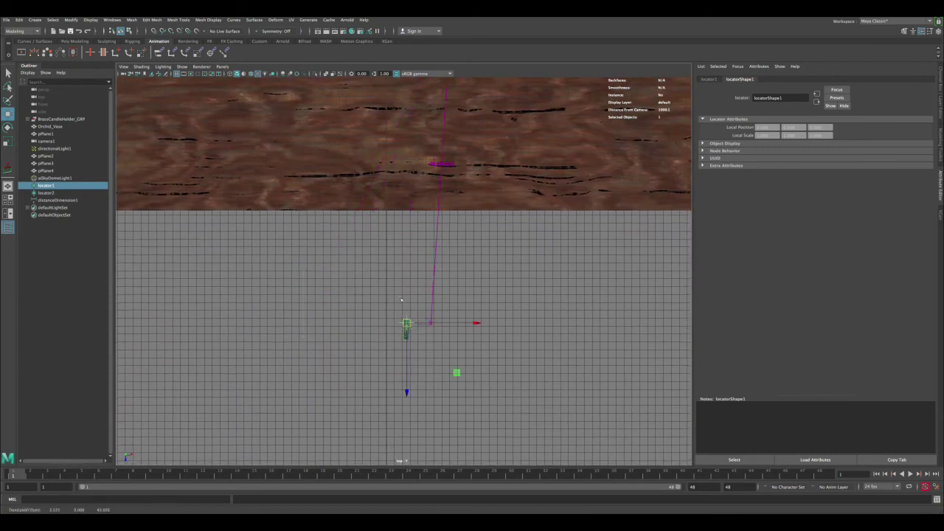
Fine-tune the start locator's position at camera1's lens in the top view, then raise it to camera height in perspective.
alt+right_drag(407, 322, 419, 344)
alt+middle_drag(419, 345, 417, 229)
alt+right_drag(416, 325, 449, 365)
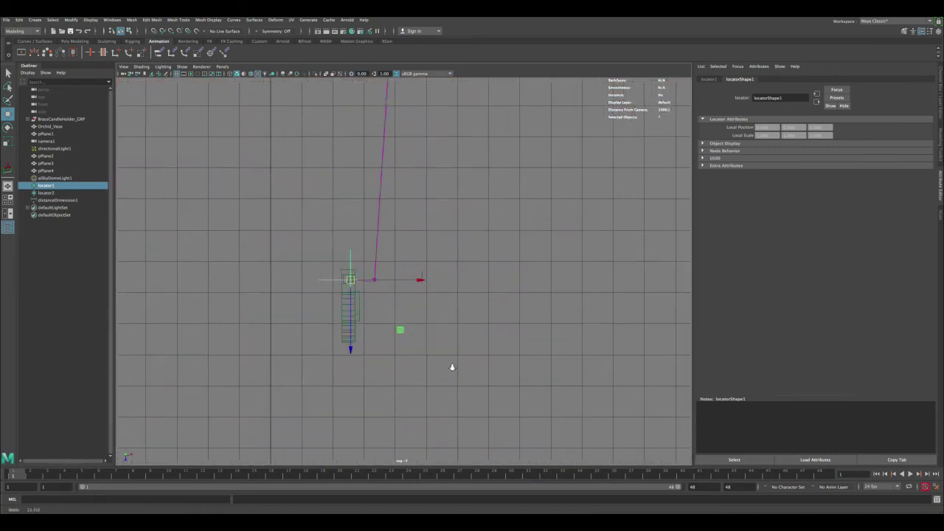
click(353, 279)
drag(352, 279, 359, 265)
key(space)
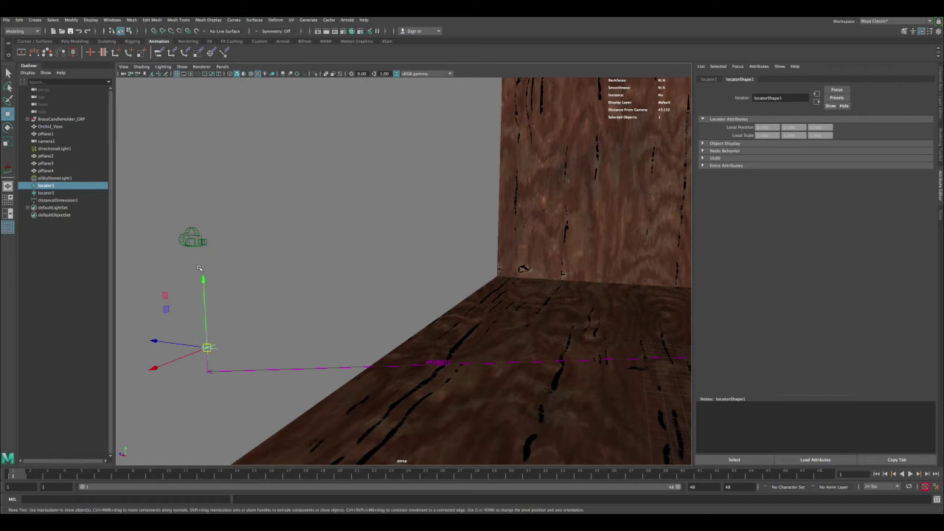
drag(204, 271, 199, 173)
Compare the distances from camera1 of the end locator and the candle holder in the camera view, then return to perspective.
alt+drag(244, 268, 430, 237)
click(550, 262)
key(space)
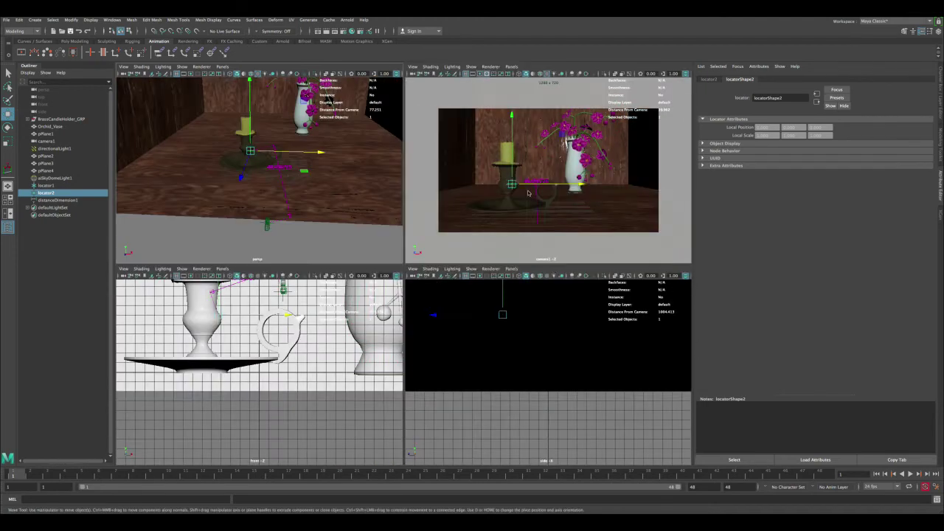
key(space)
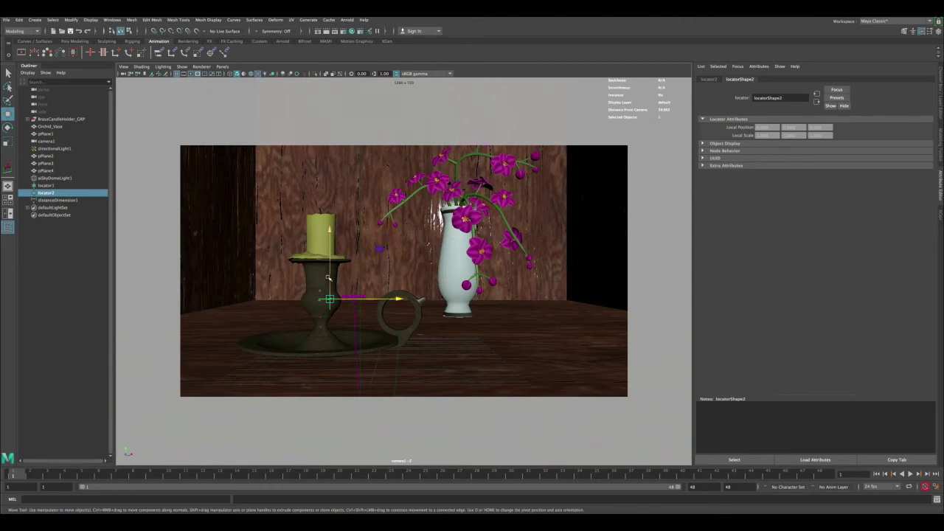
click(318, 277)
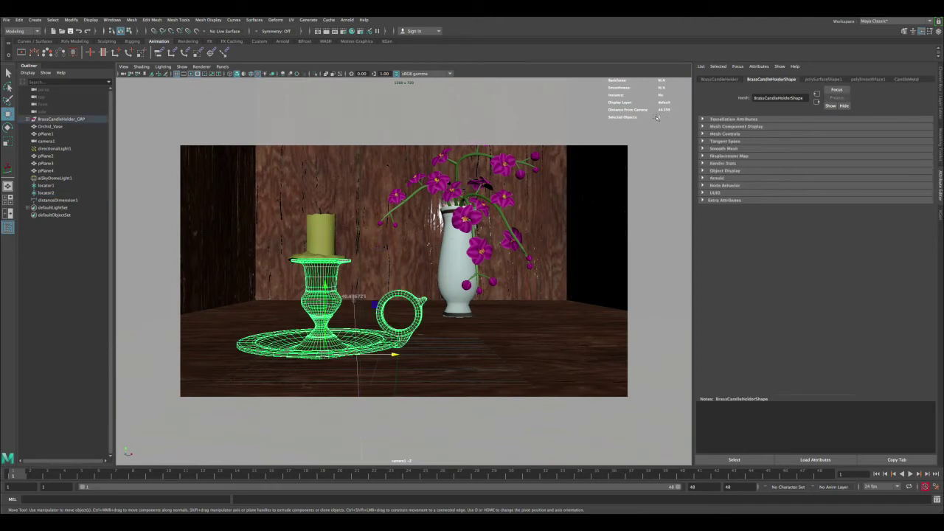
key(space)
key(space)
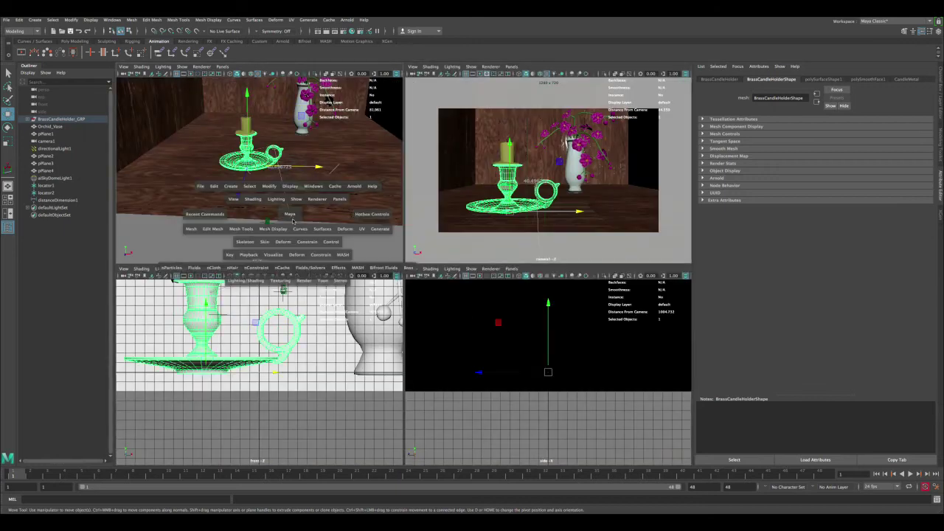
Move the end locator farther from the camera, toward the centre of the candle holder.
alt+drag(302, 270, 359, 278)
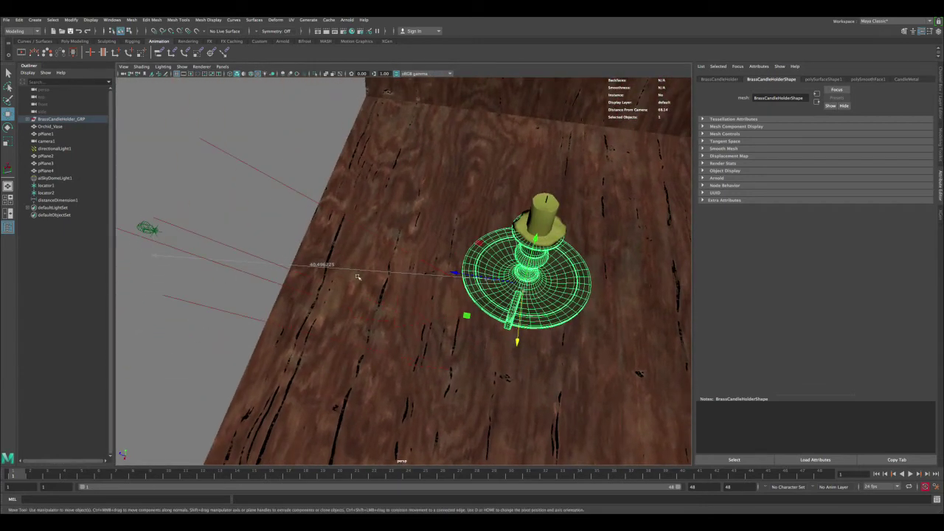
click(47, 193)
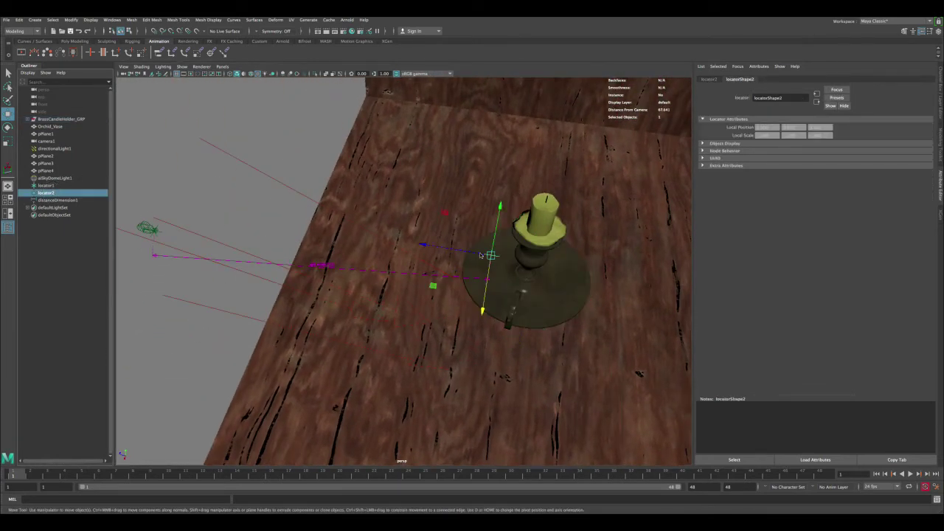
drag(474, 254, 472, 197)
Recheck the end locator's distance against the candle holder's through camera1, then go back to the perspective view.
key(space)
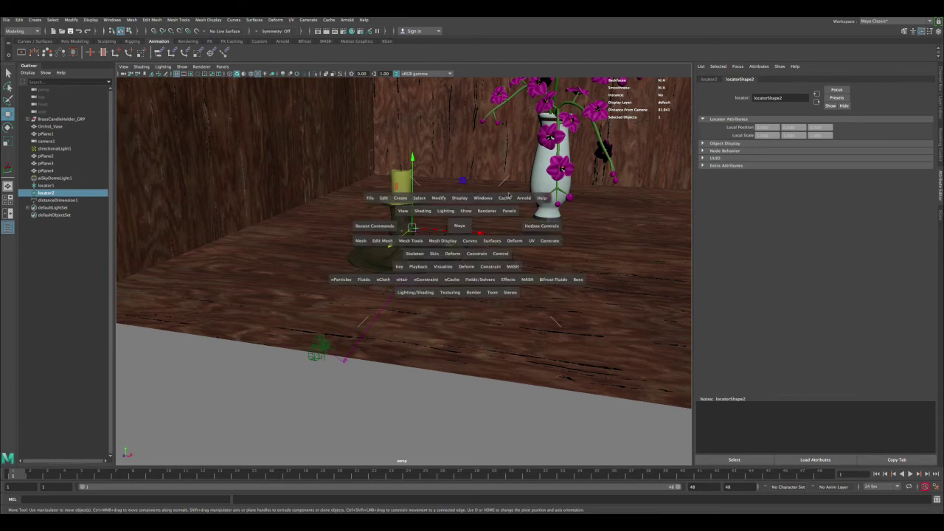
key(space)
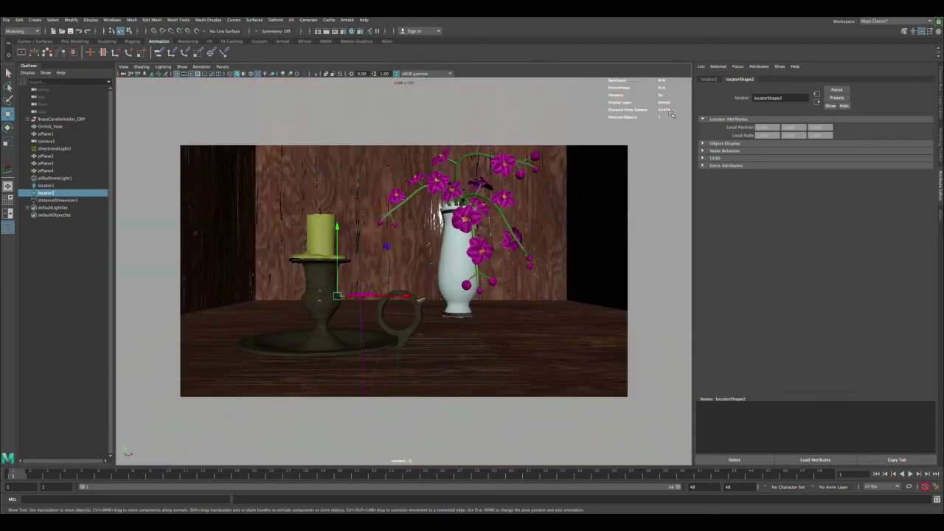
click(323, 294)
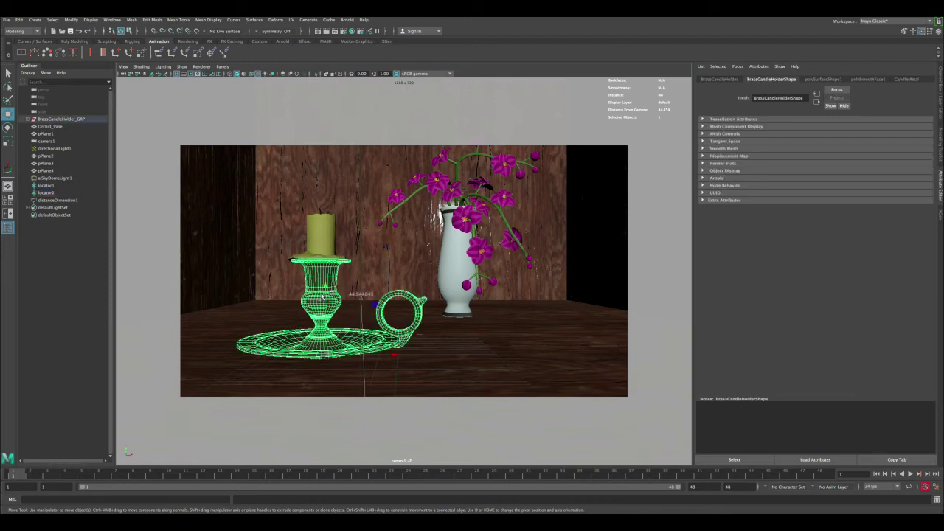
click(342, 298)
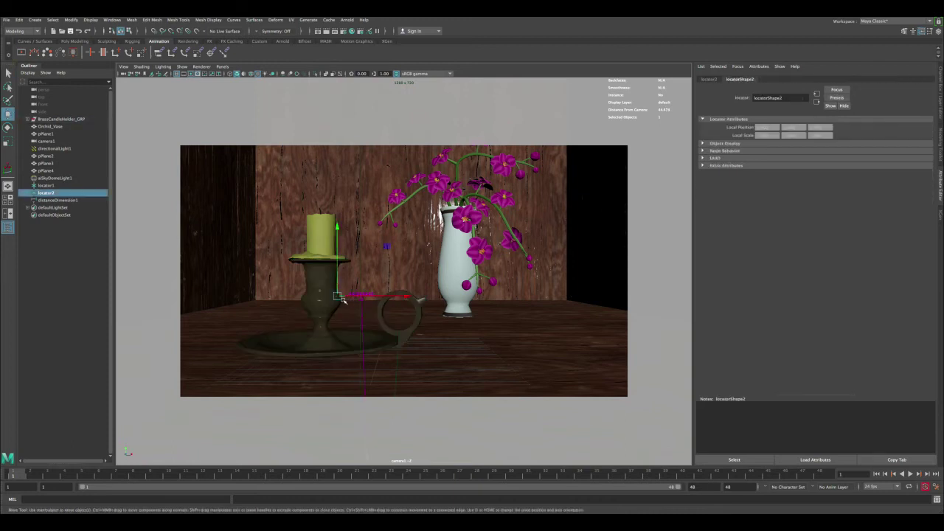
key(space)
key(space)
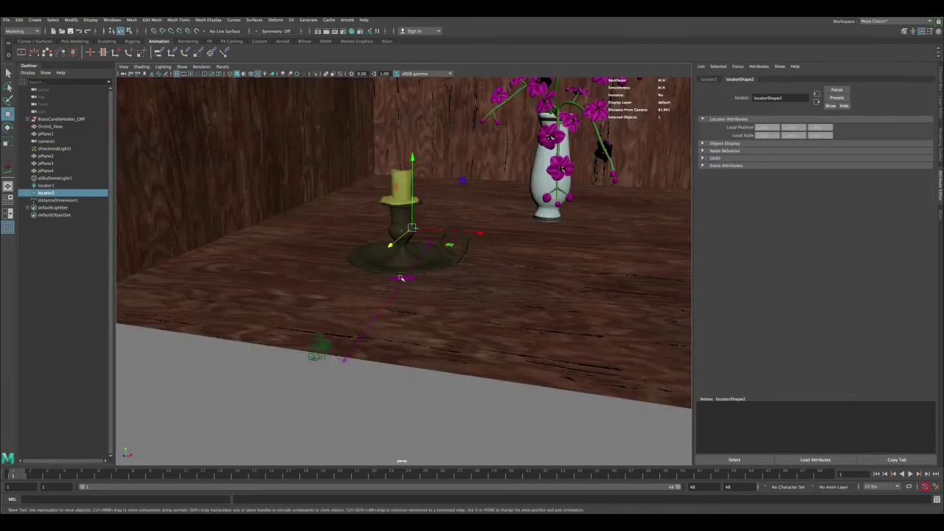
Parent-constrain the start locator to camera1 with Maintain Offset on and all translate and rotate axes constrained.
alt+drag(281, 207, 472, 205)
mouse_move(387, 262)
alt+mouse_down()
mouse_move(422, 255)
mouse_move(392, 250)
alt+mouse_up()
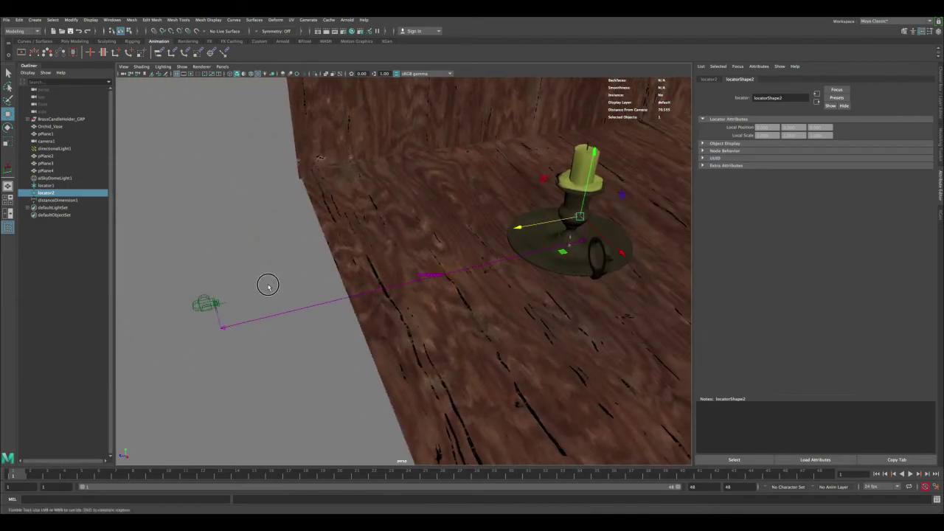
alt+drag(268, 282, 240, 308)
key(q)
click(222, 310)
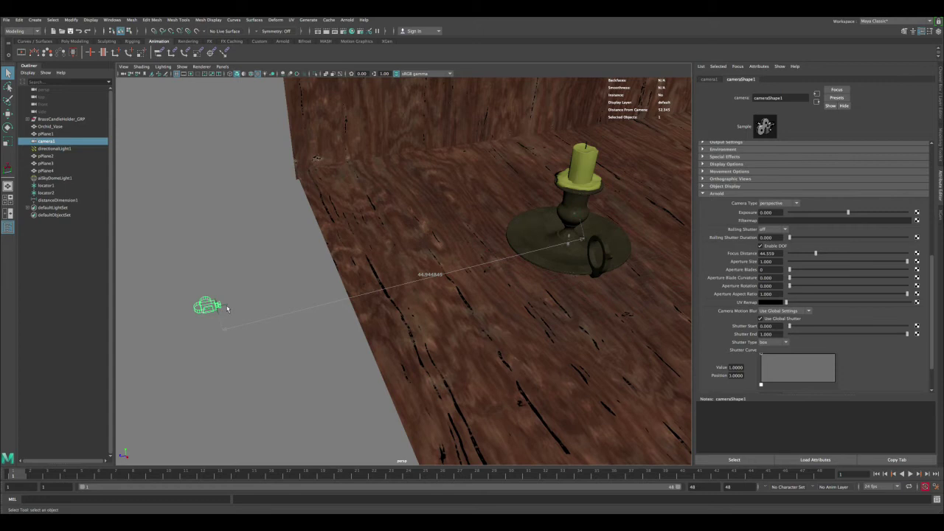
shift+click(224, 328)
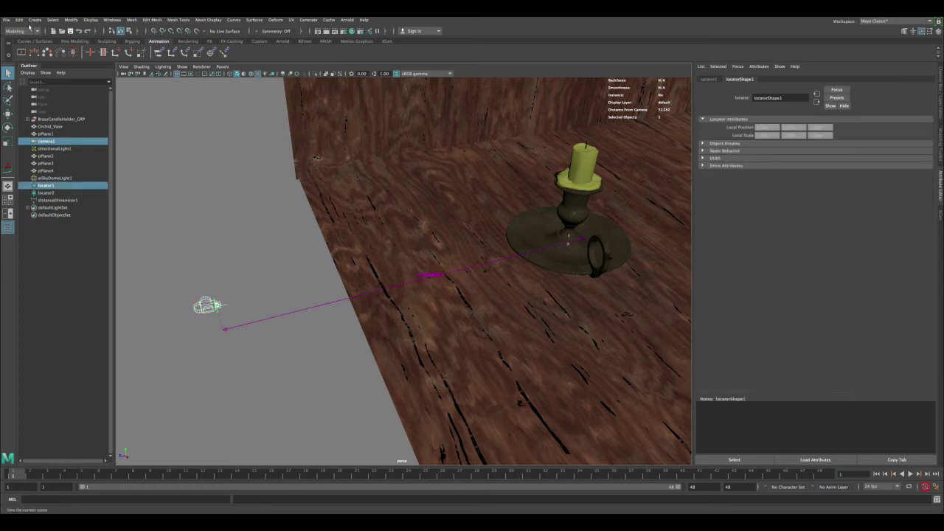
click(22, 31)
click(15, 54)
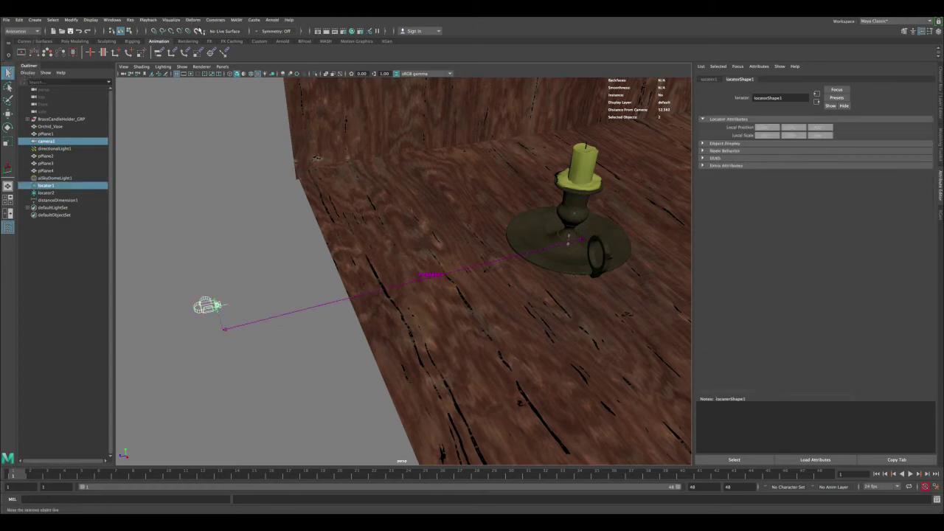
click(218, 20)
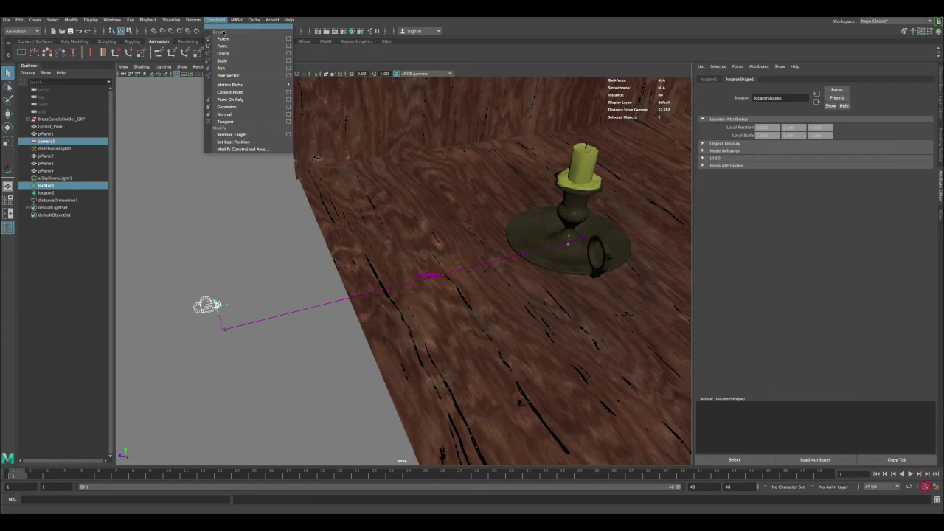
click(288, 40)
click(379, 198)
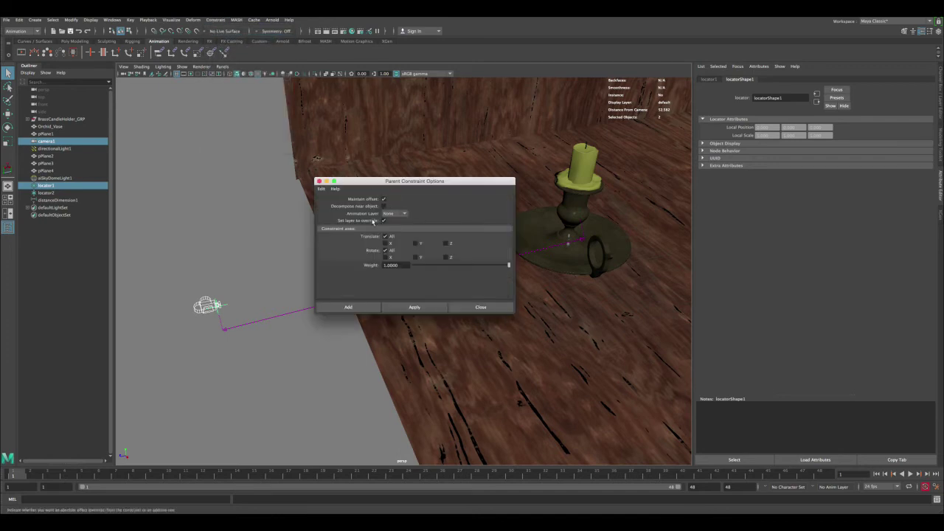
click(355, 307)
Move camera1 upward to test the locator's parent constraint, then undo the move.
click(266, 277)
click(211, 301)
key(w)
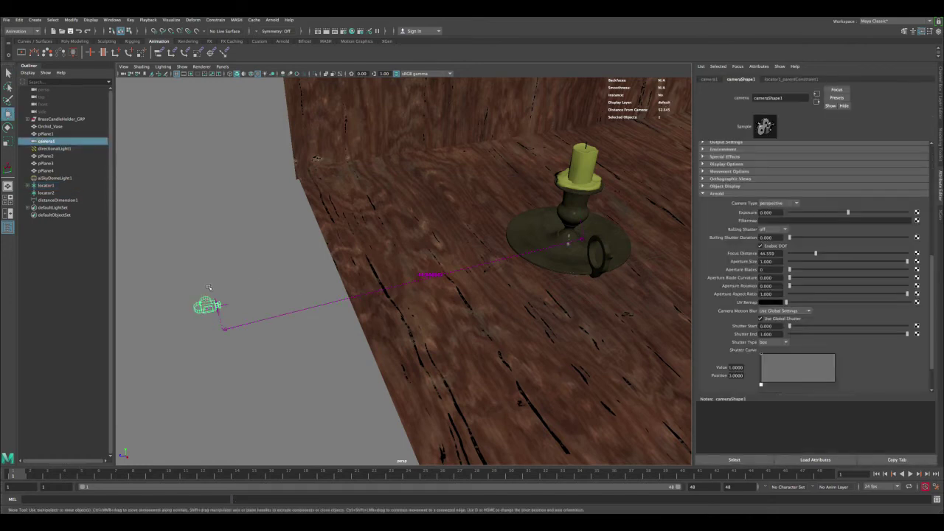
drag(208, 276, 211, 213)
key(q)
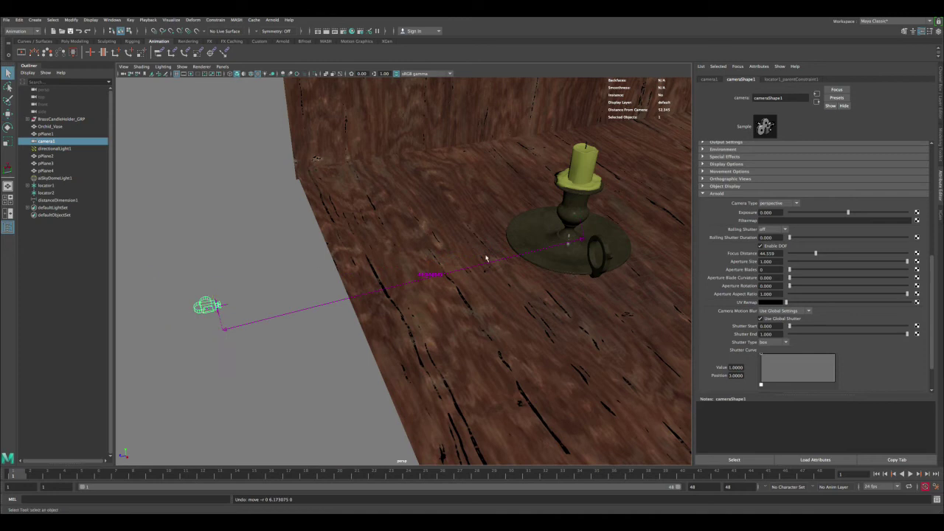
Select the end locator at the candle holder, switch to the camera1 view, and select camera1 to show its Arnold attributes.
alt+drag(546, 237, 523, 220)
click(509, 242)
key(w)
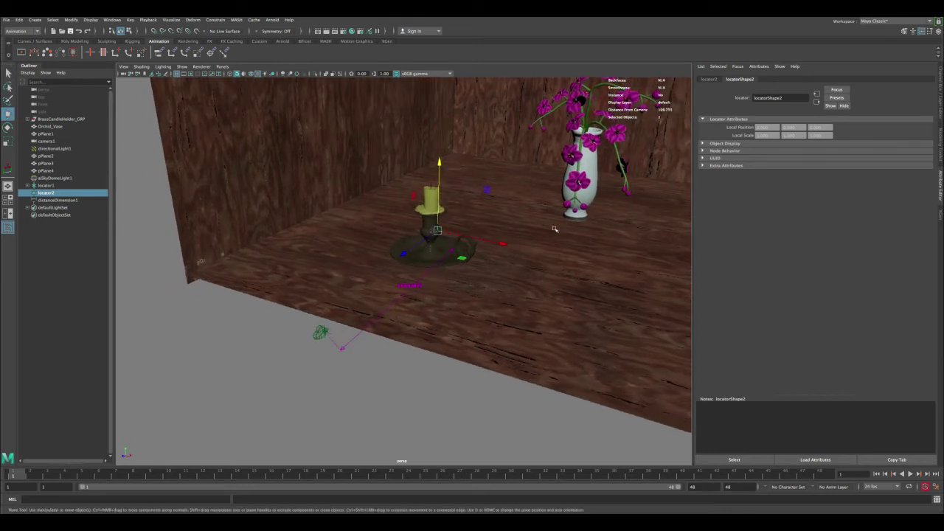
alt+drag(404, 288, 404, 315)
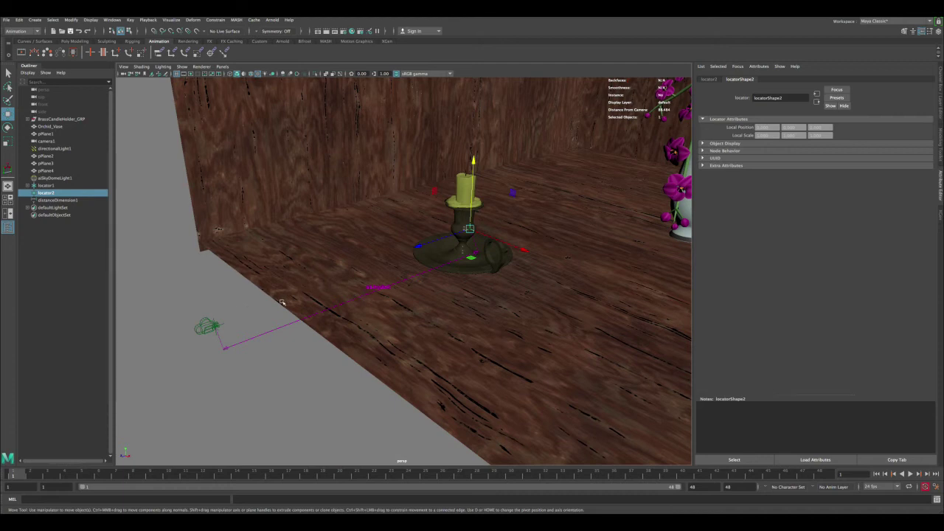
key(space)
key(space)
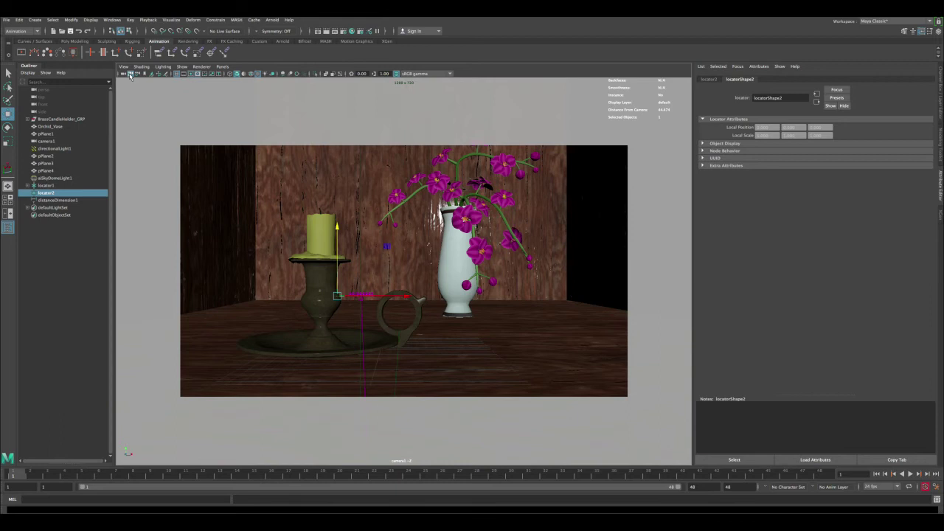
click(124, 75)
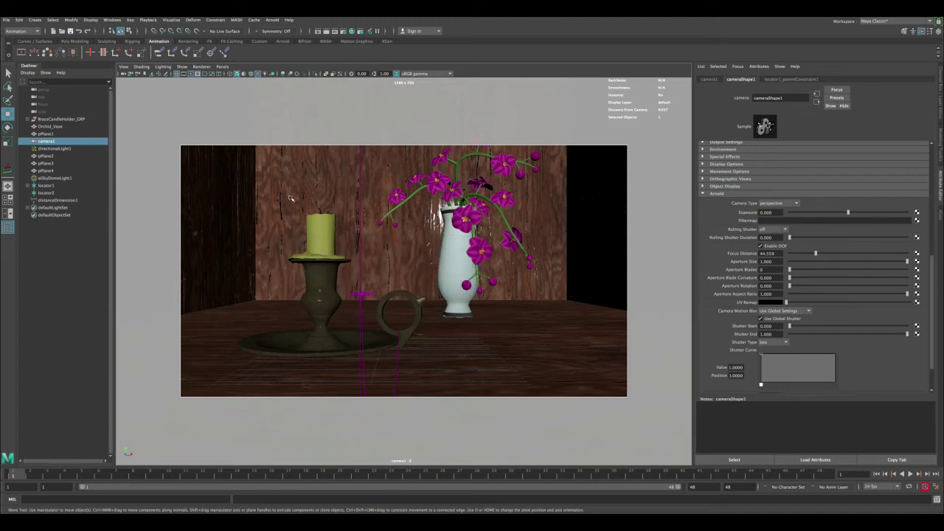
Return to the perspective view and select distanceDimension1 to show its shape attributes.
key(space)
key(space)
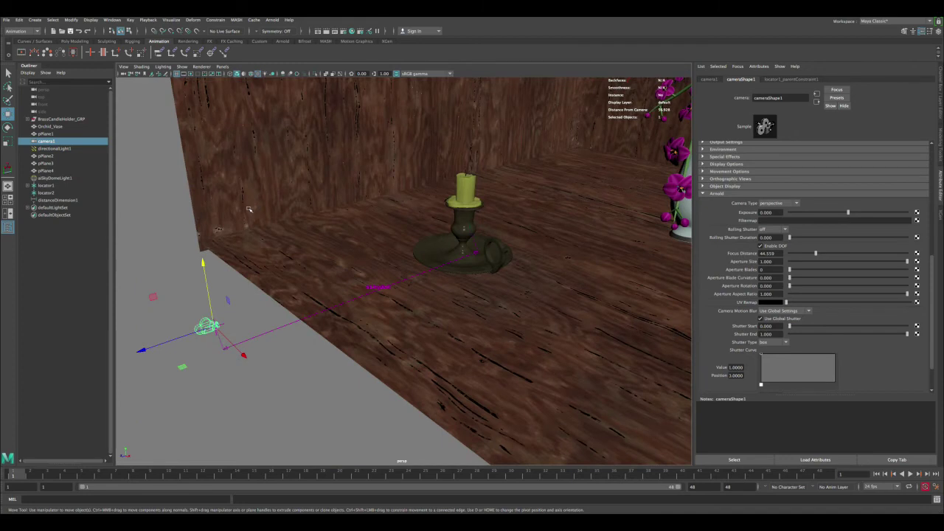
alt+right_drag(255, 208, 274, 221)
click(214, 287)
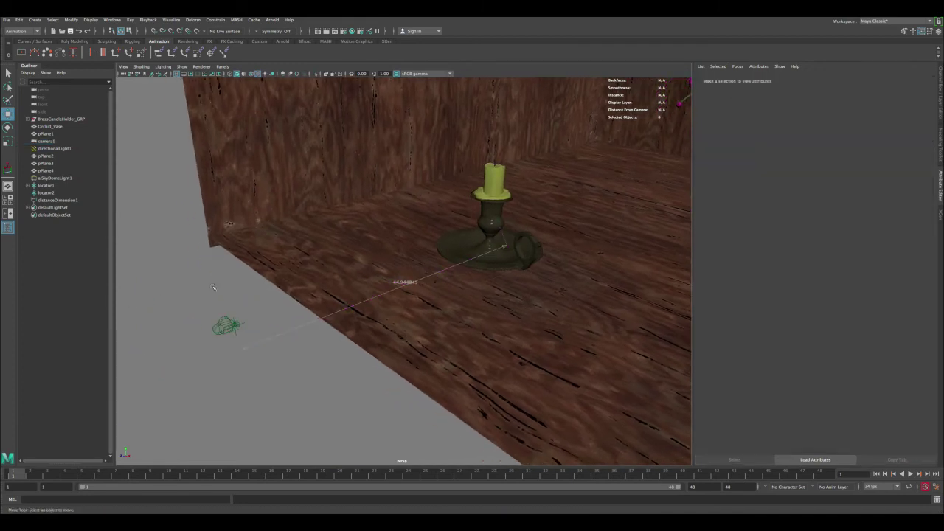
click(64, 200)
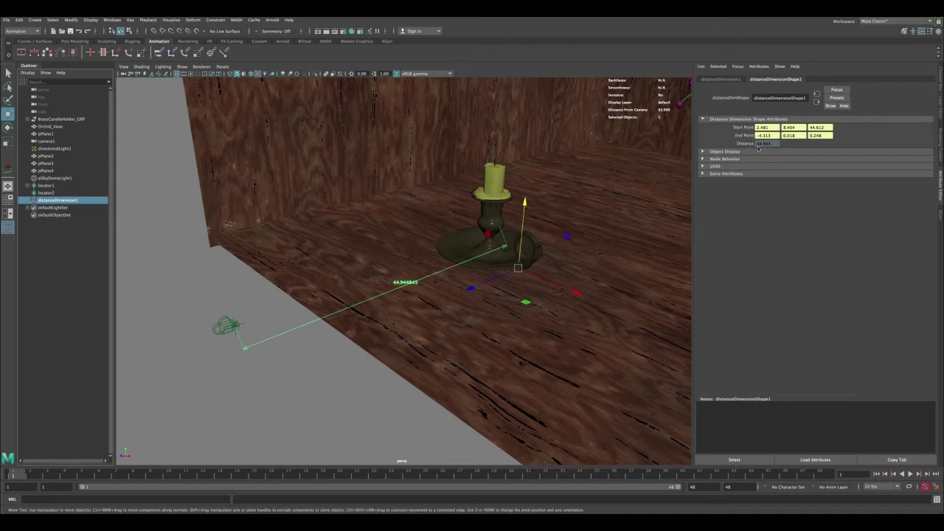
Open the Connection Editor with distanceDimension1 as the output node and load cameraShape1 as the input node.
click(112, 20)
mouse_move(133, 45)
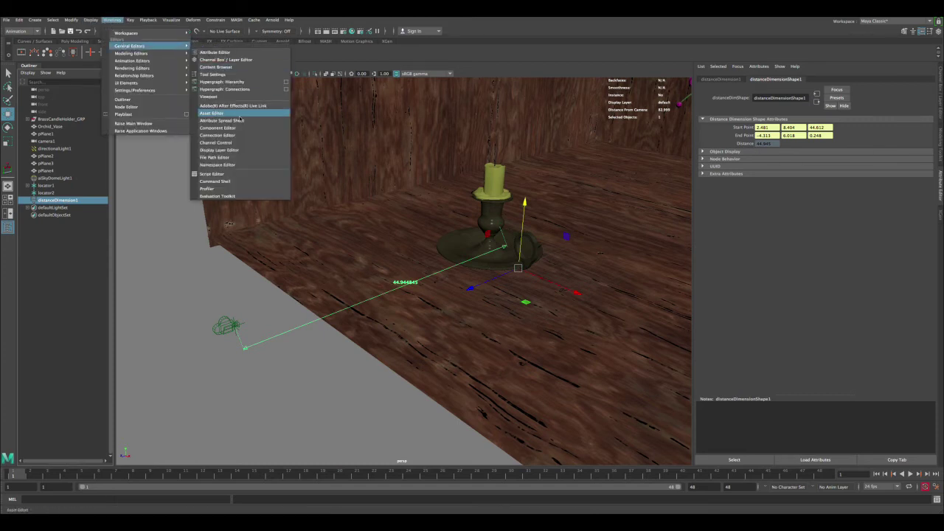
click(231, 137)
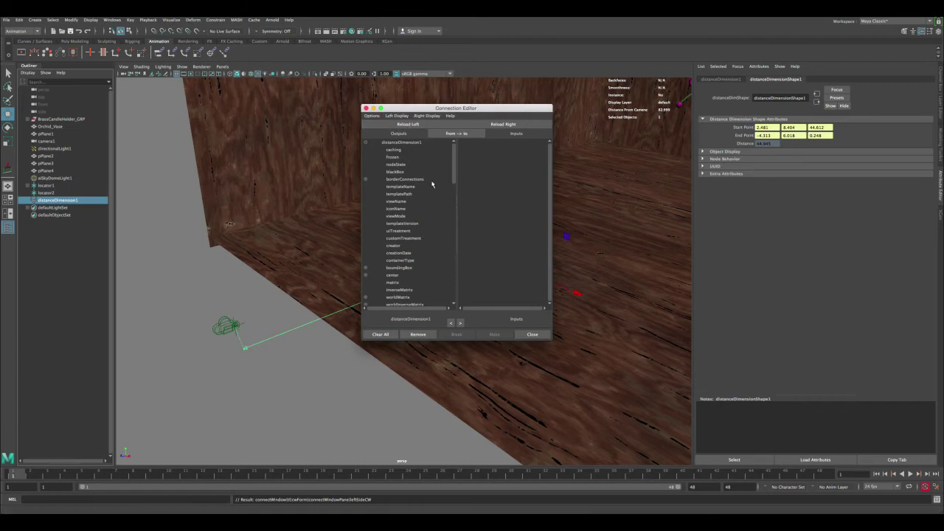
drag(417, 109, 289, 83)
click(221, 325)
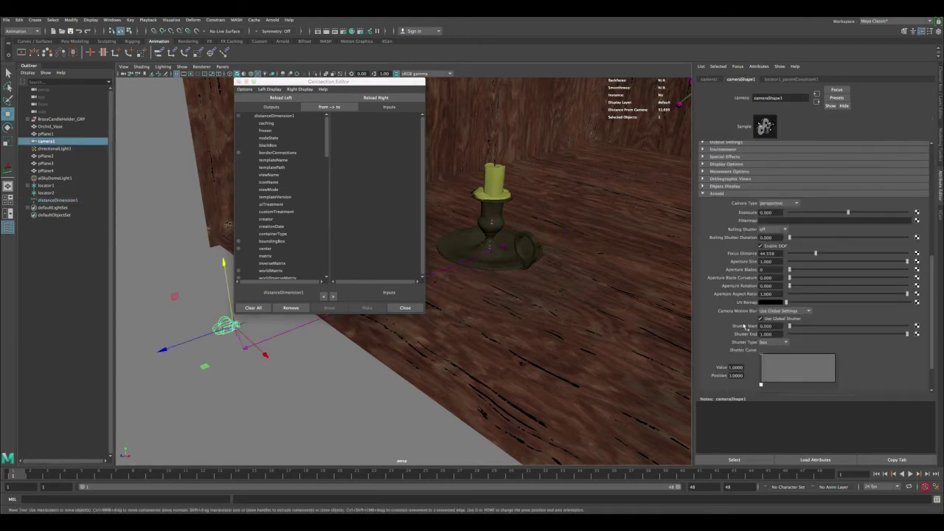
click(745, 460)
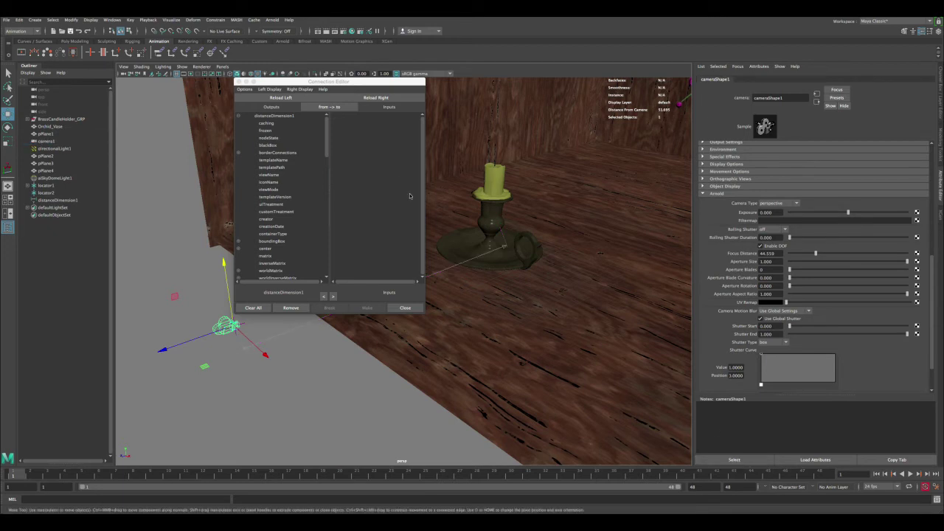
click(376, 97)
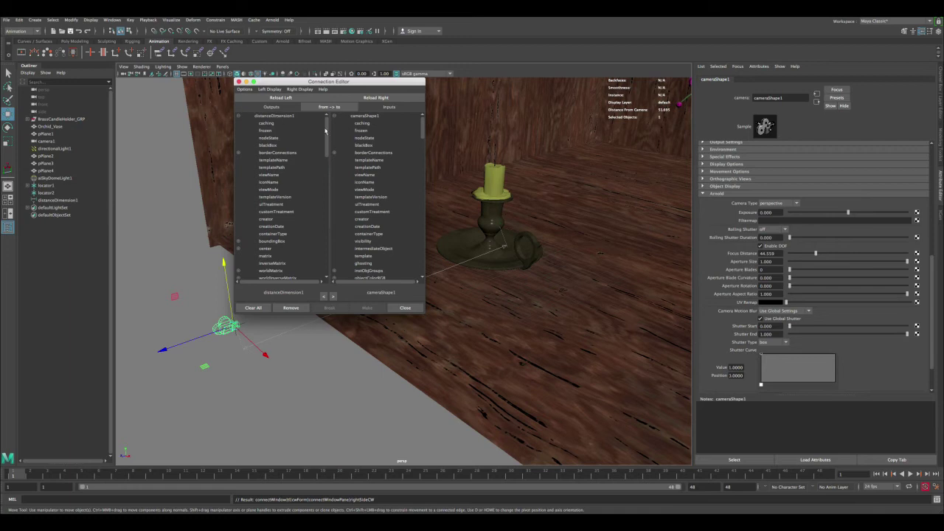
Replace the Connection Editor's output node with distanceDimensionShape1 and find its distance attribute.
drag(325, 131, 321, 270)
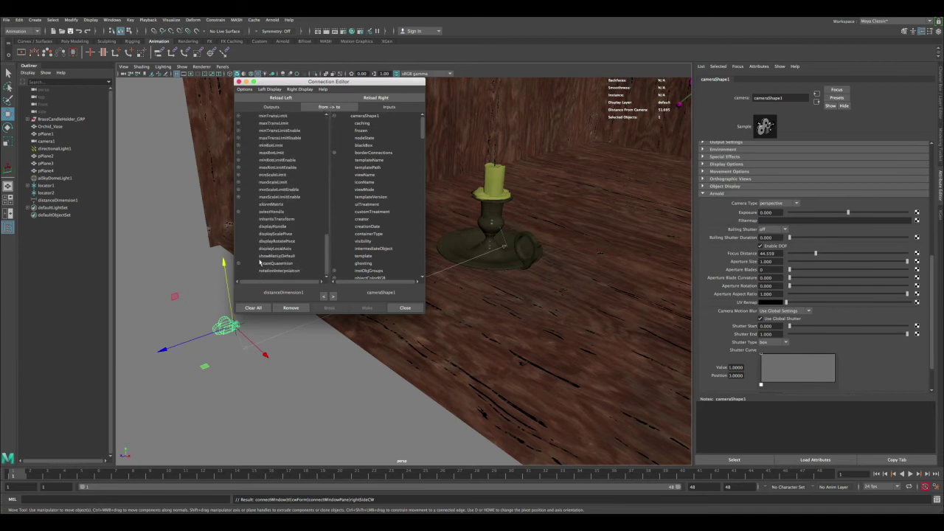
click(54, 200)
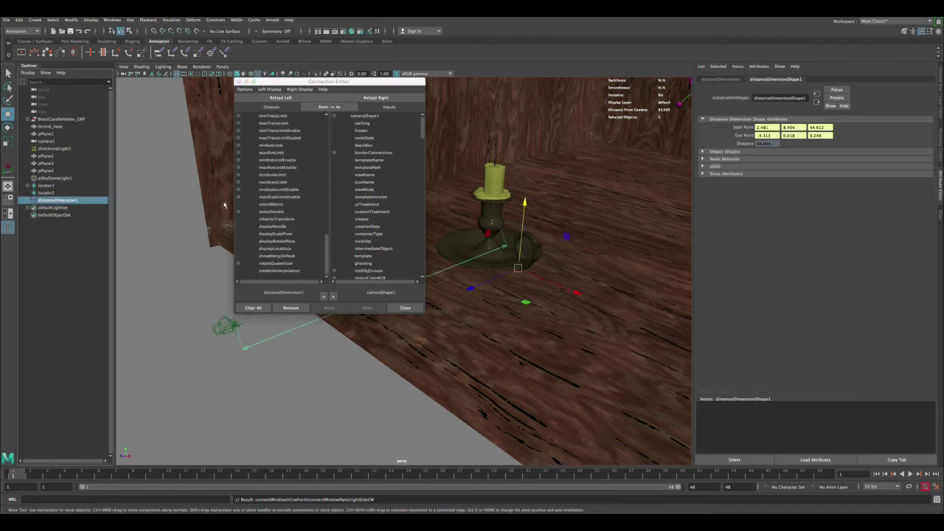
click(733, 460)
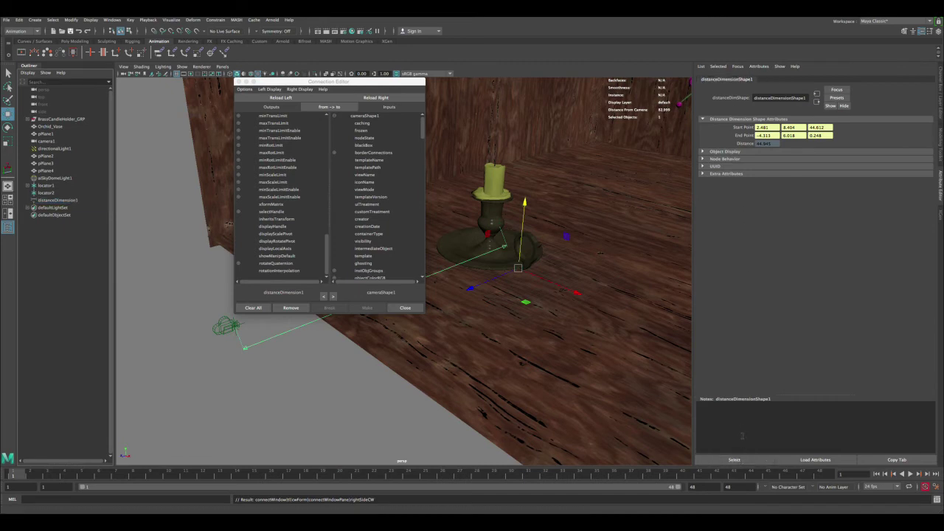
click(280, 97)
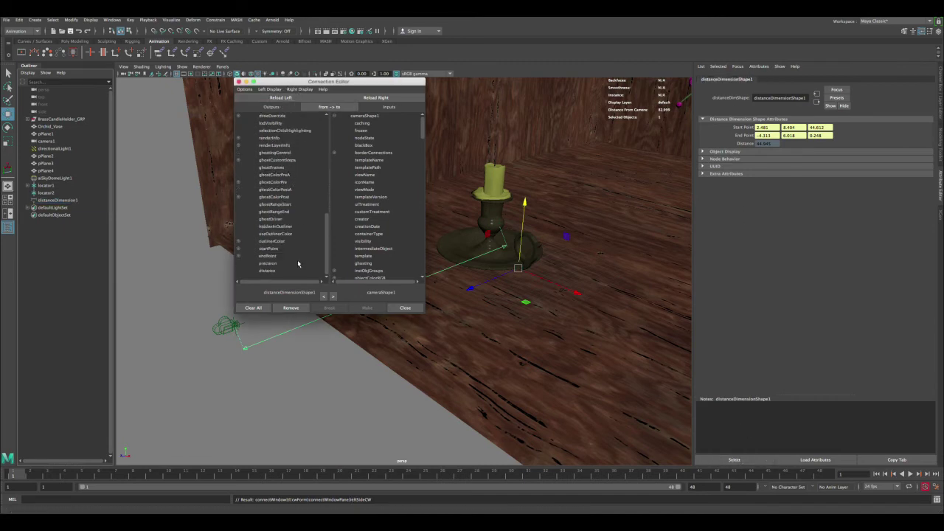
drag(326, 220, 325, 105)
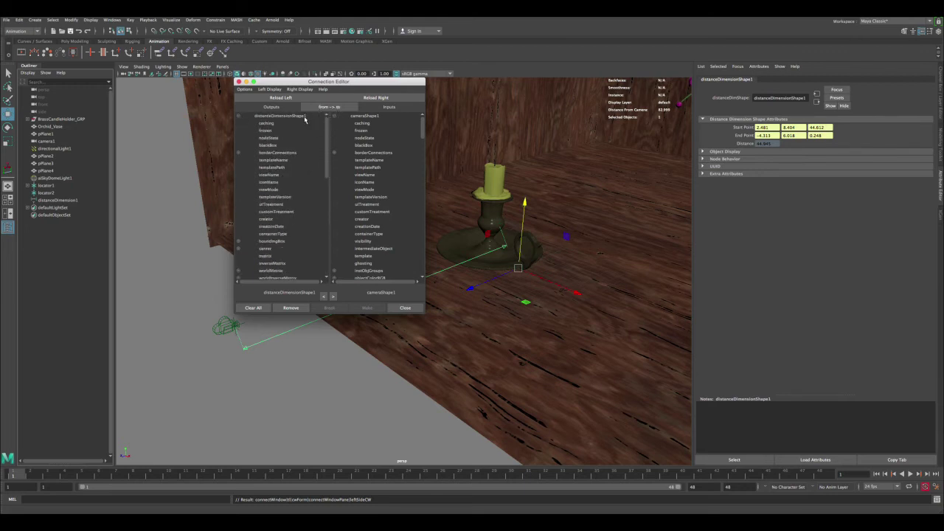
drag(326, 129, 326, 228)
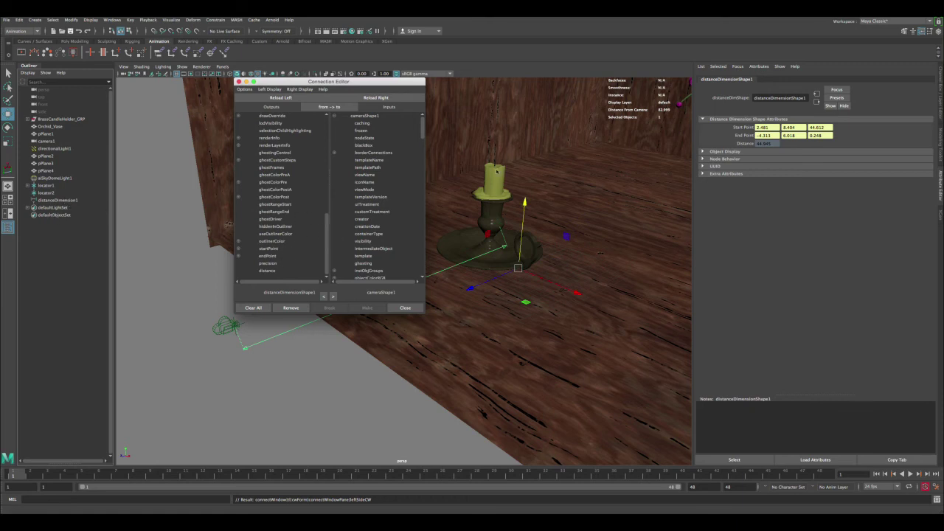
Connect the distance output of distanceDimensionShape1 to aiFocusDistance on cameraShape1, then close the Connection Editor.
click(269, 271)
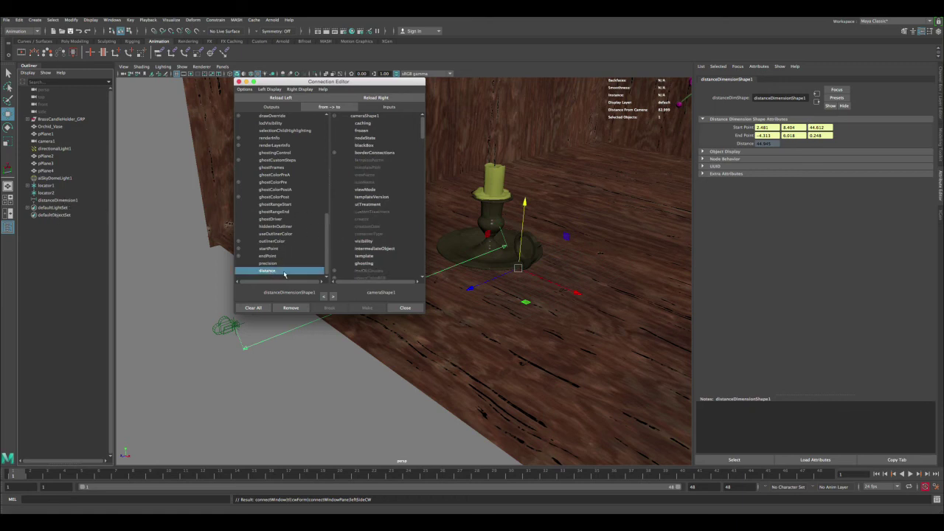
drag(423, 127, 416, 227)
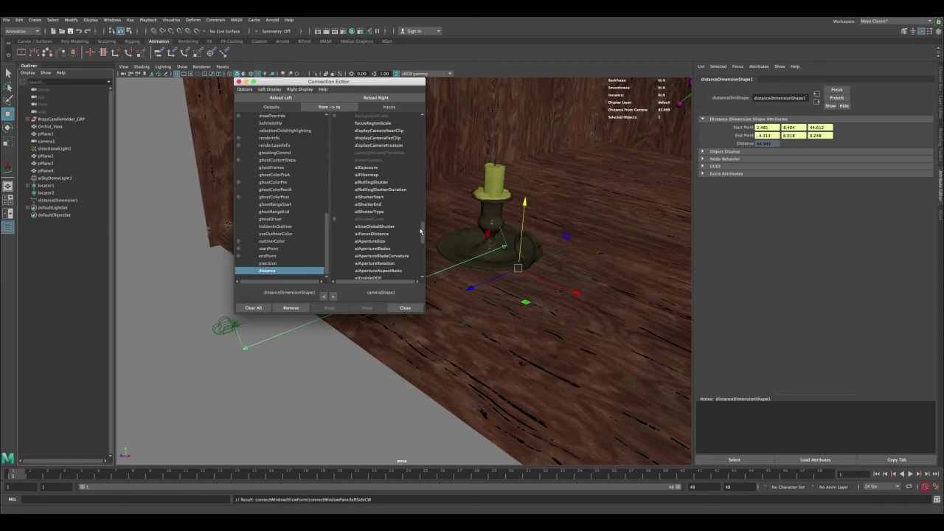
drag(424, 233, 426, 188)
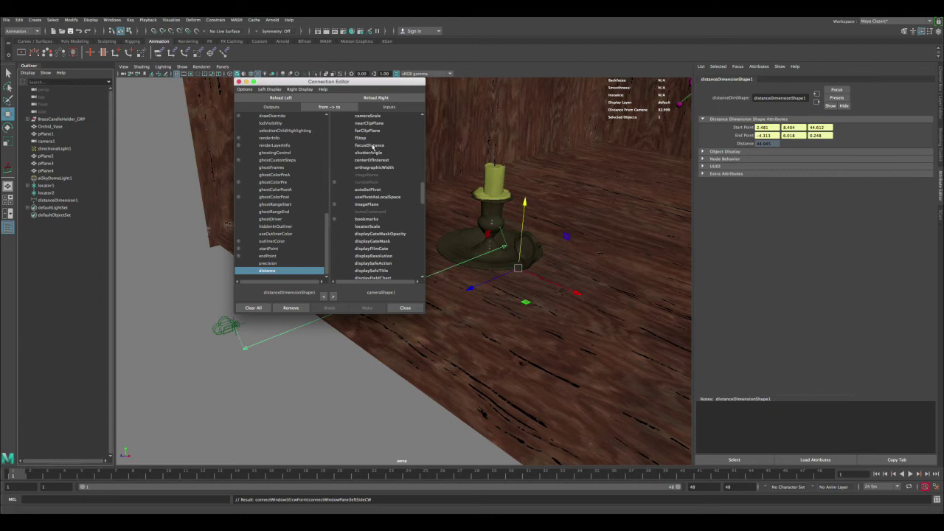
drag(423, 189, 426, 232)
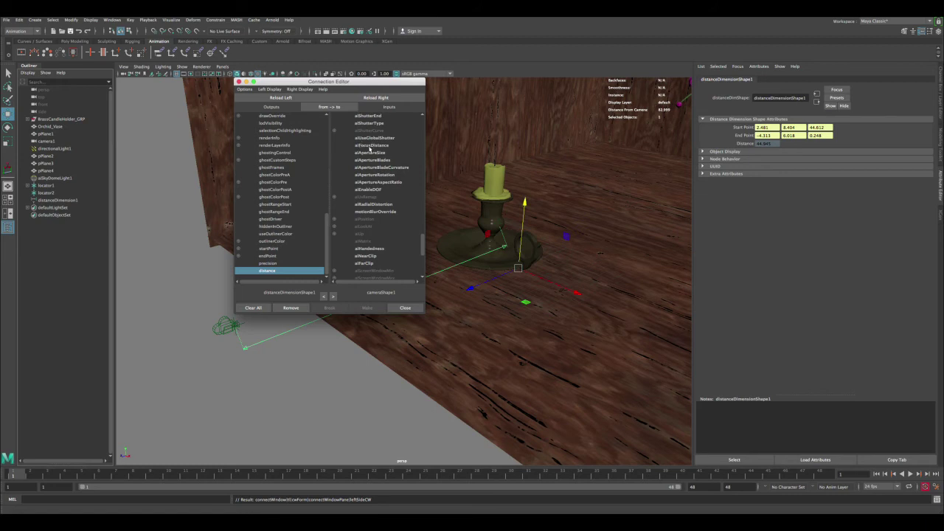
click(369, 146)
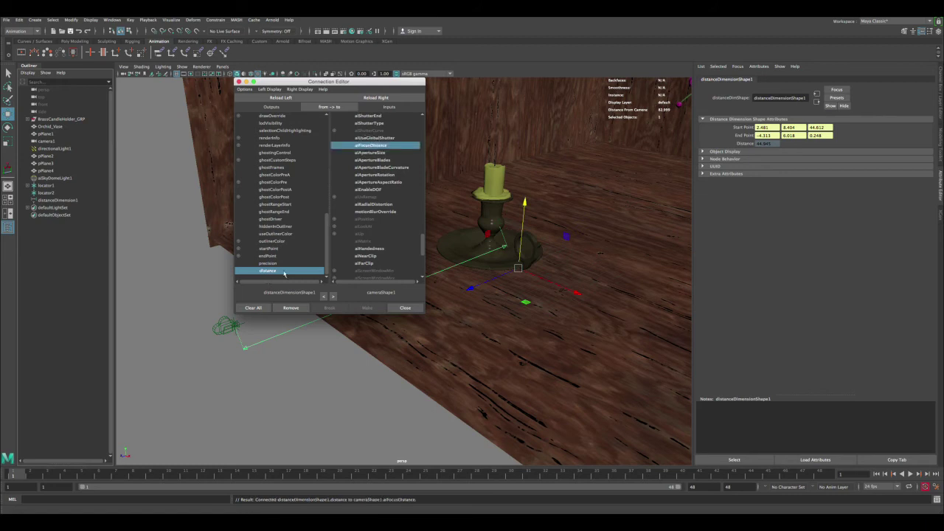
click(405, 307)
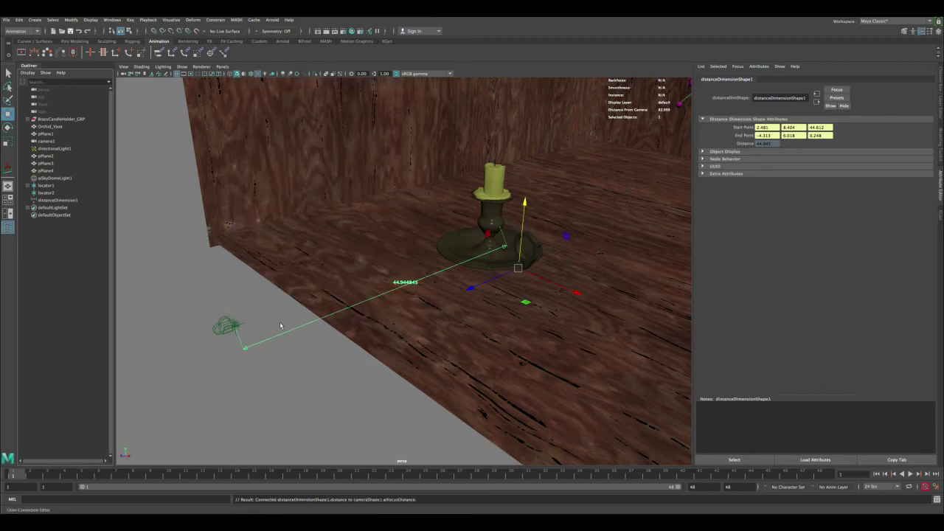
Test camera1's connected Focus Distance by moving locator2 back past the candle holder, then undo the move.
click(239, 322)
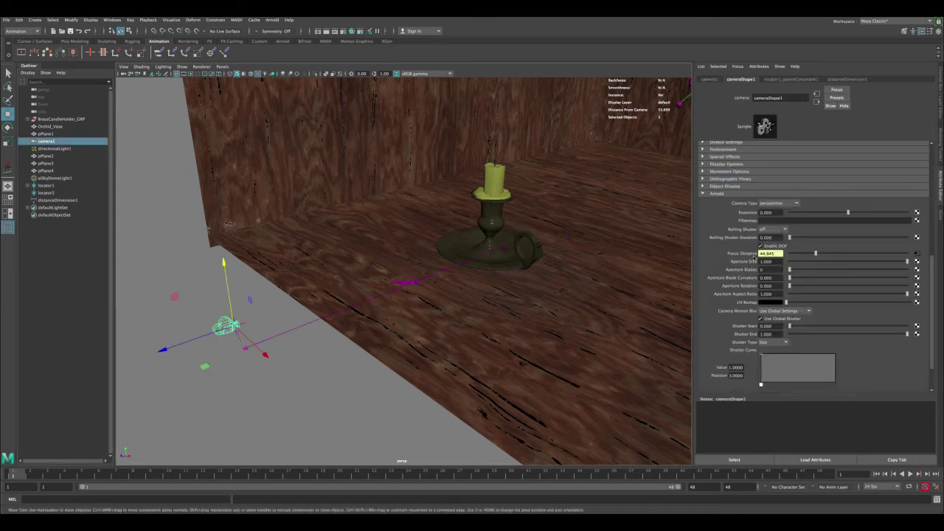
click(502, 221)
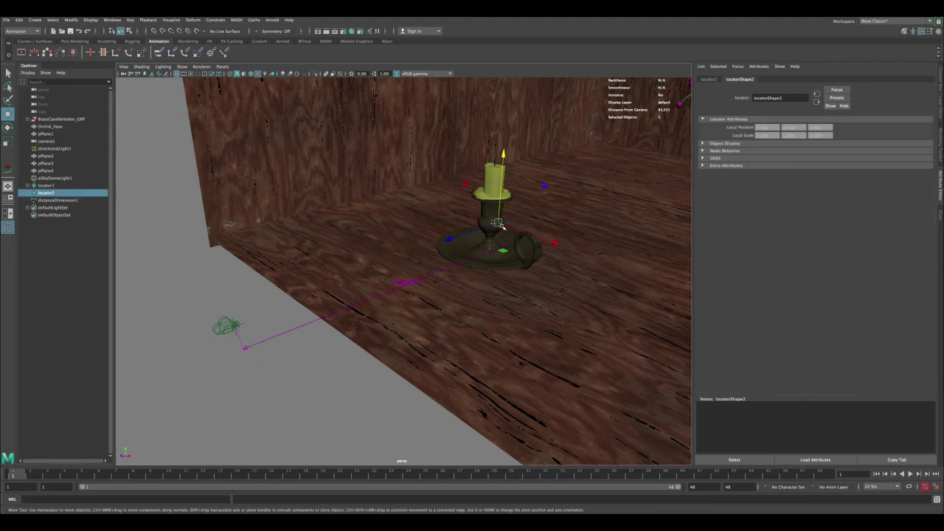
alt+drag(503, 230, 636, 148)
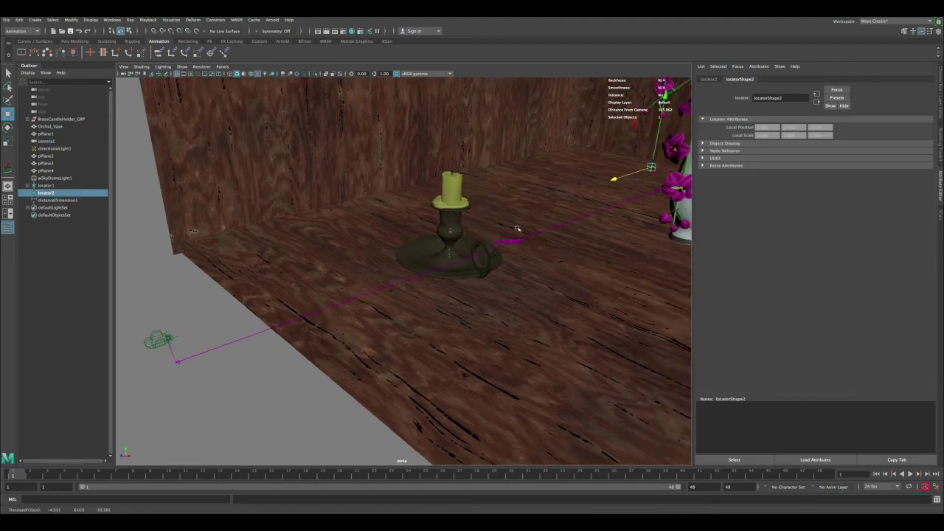
click(156, 339)
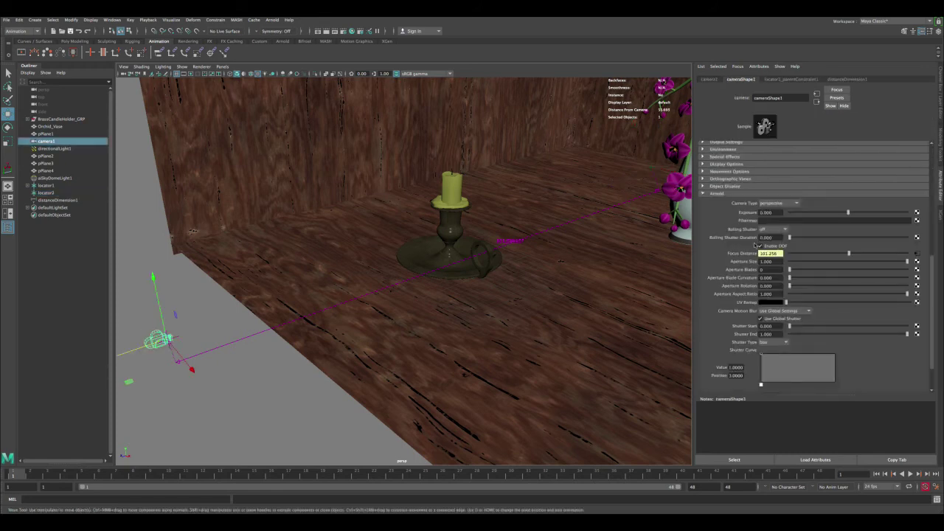
key(ctrl+z)
key(ctrl+z)
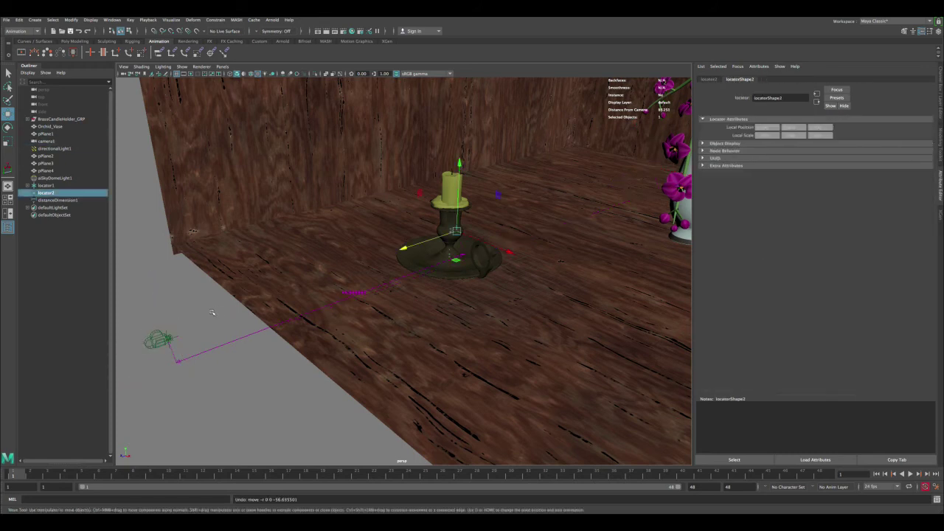
click(157, 337)
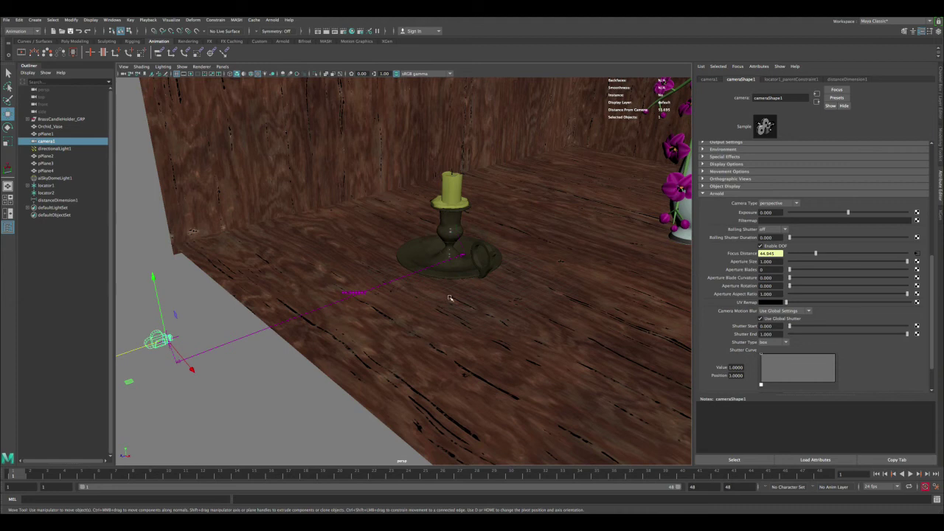
Using the four-view layout, move locator2 from the candle holder to the orchid vase.
click(463, 238)
key(space)
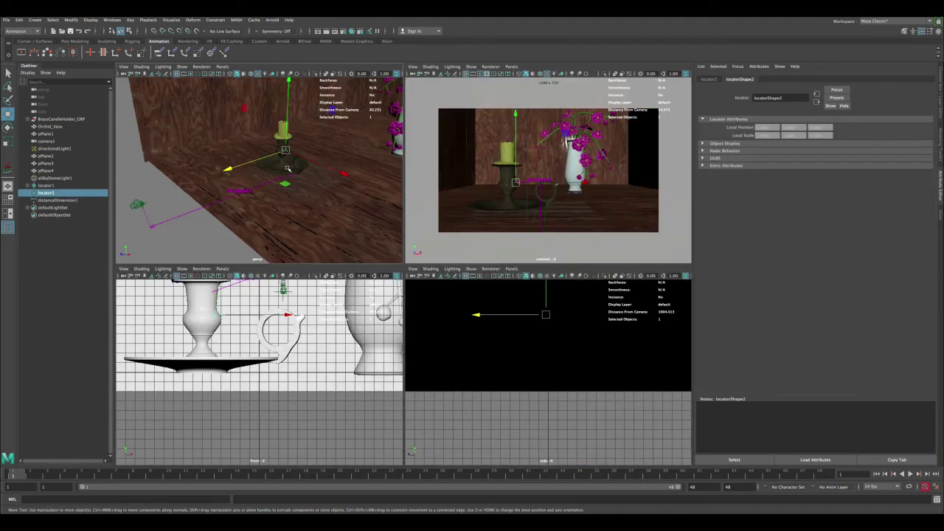
alt+drag(269, 177, 346, 170)
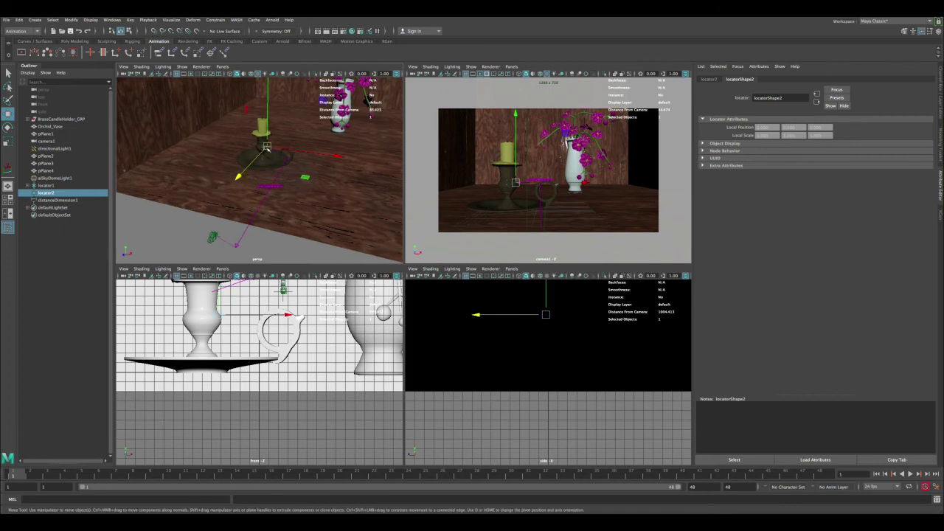
drag(267, 148, 352, 124)
key(f)
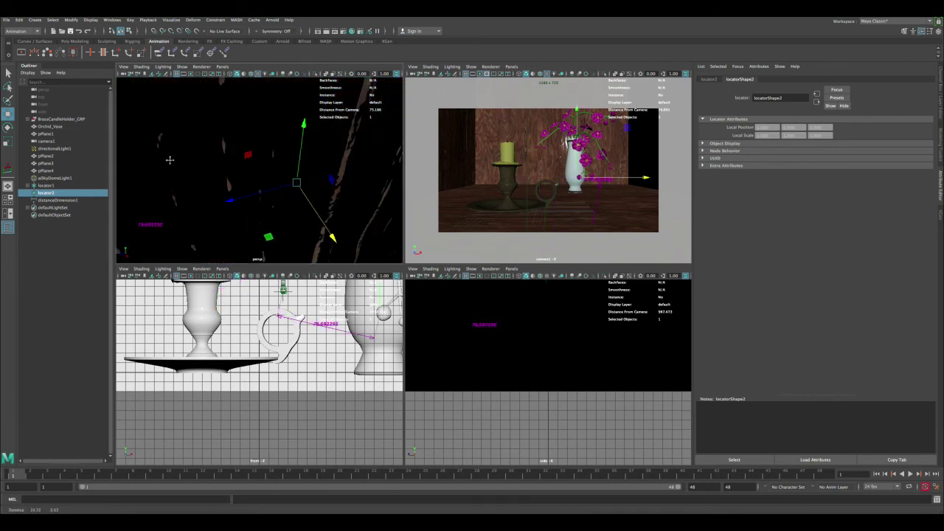
scroll(244, 160, down, 8)
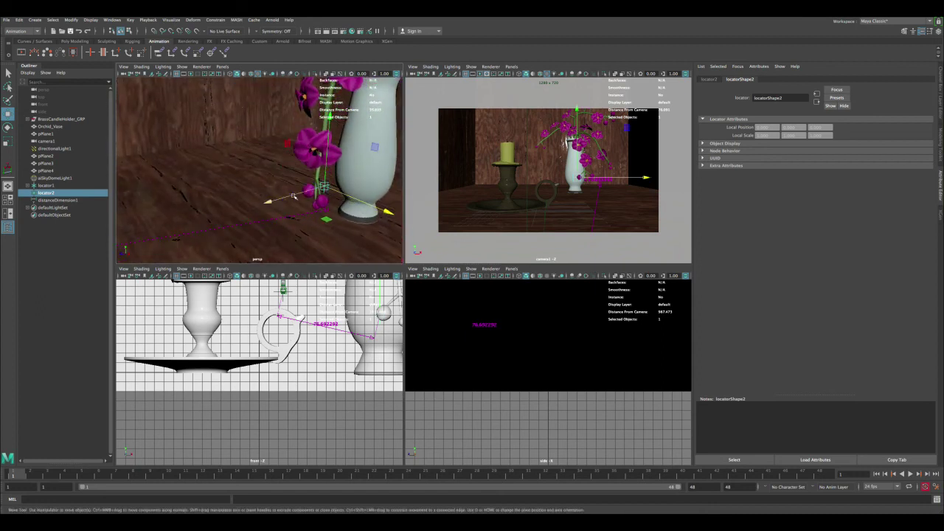
drag(294, 195, 341, 177)
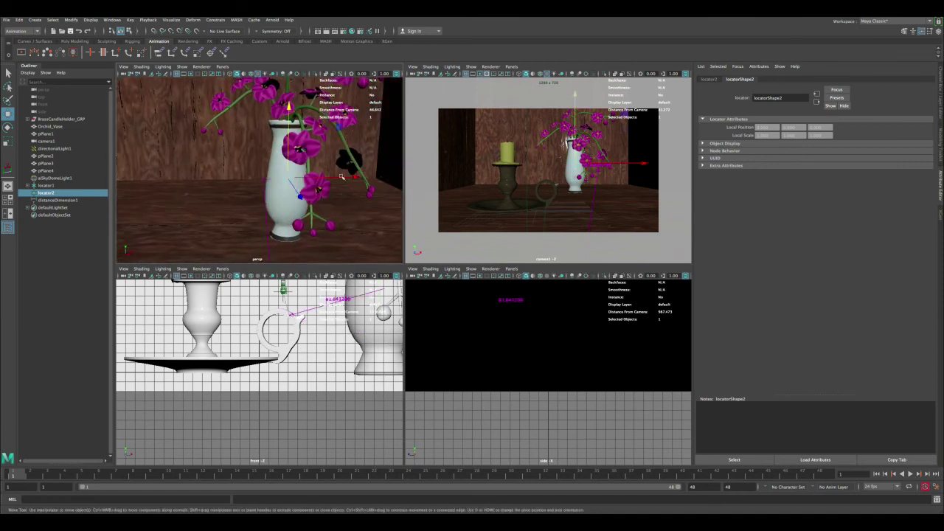
Maximize the camera1 view, keep the existing image in the Render View, and re-render the frame with Arnold.
key(space)
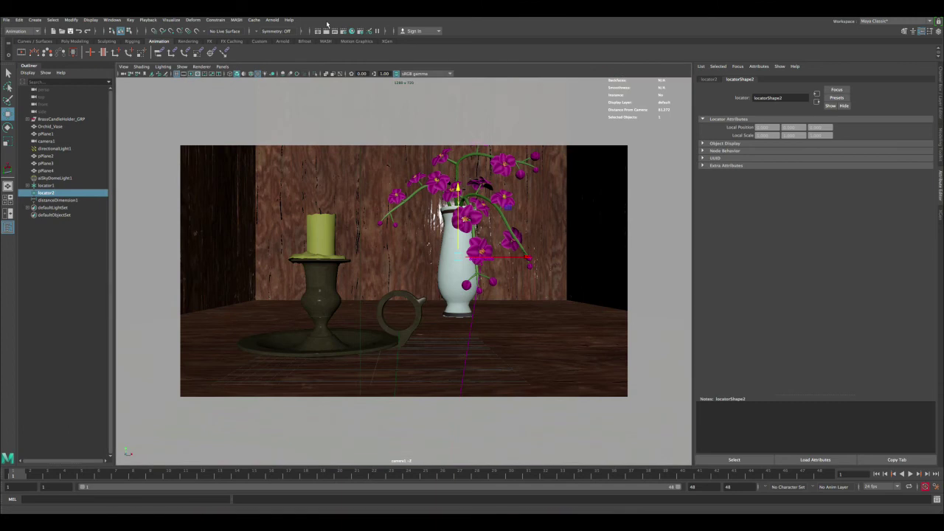
click(326, 30)
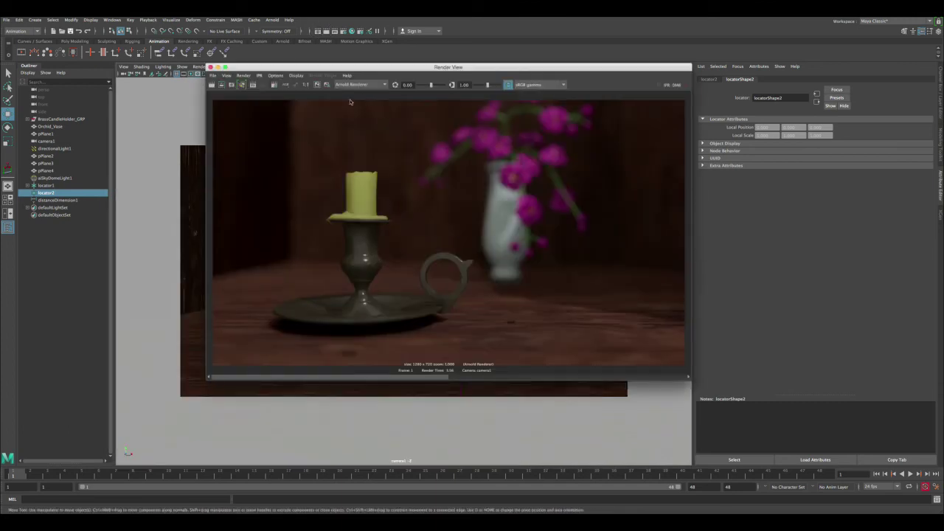
click(320, 89)
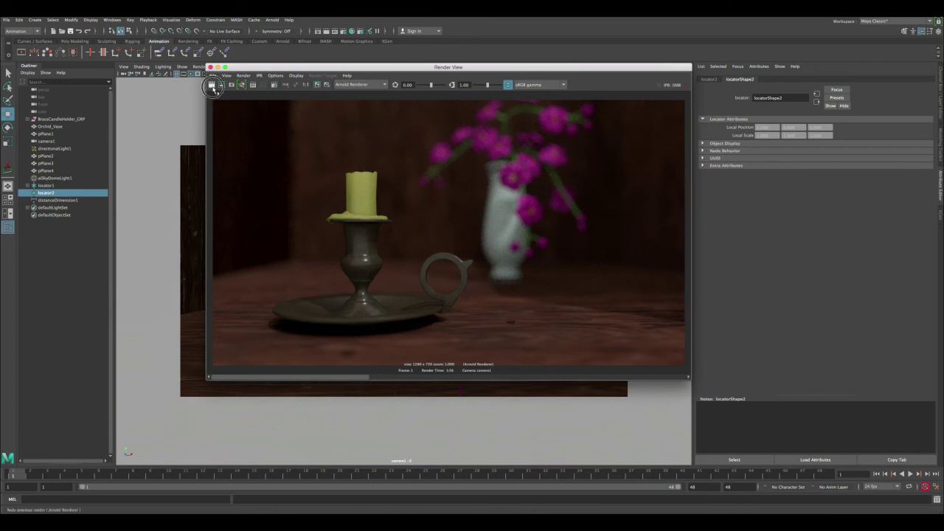
click(211, 85)
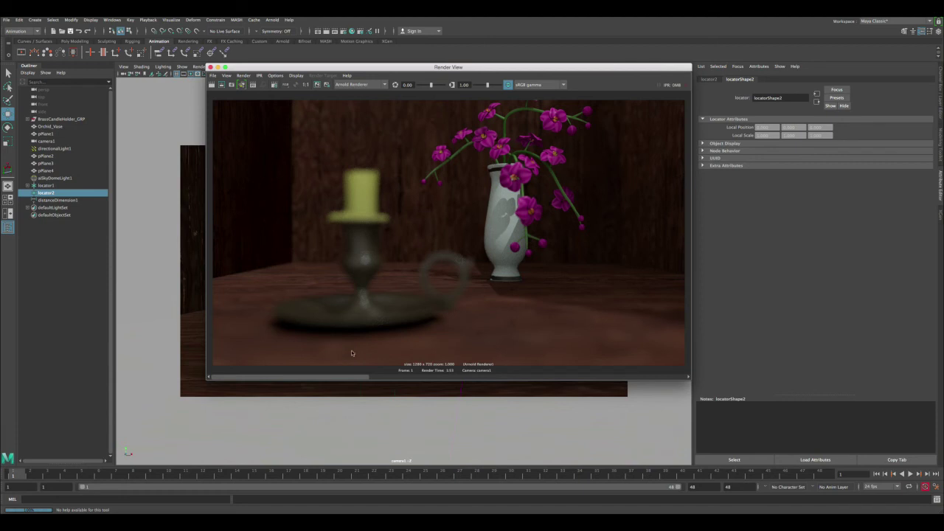
Compare the stored candle-focused and vase-focused renders in the Render View, then close the Render View.
click(425, 377)
click(333, 377)
click(427, 375)
click(362, 375)
drag(461, 374, 350, 375)
drag(224, 67, 286, 68)
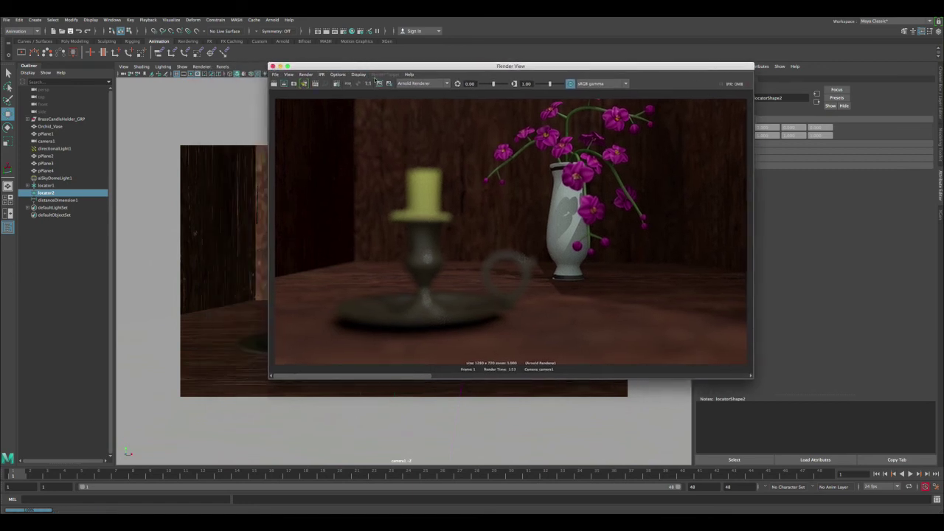
click(273, 66)
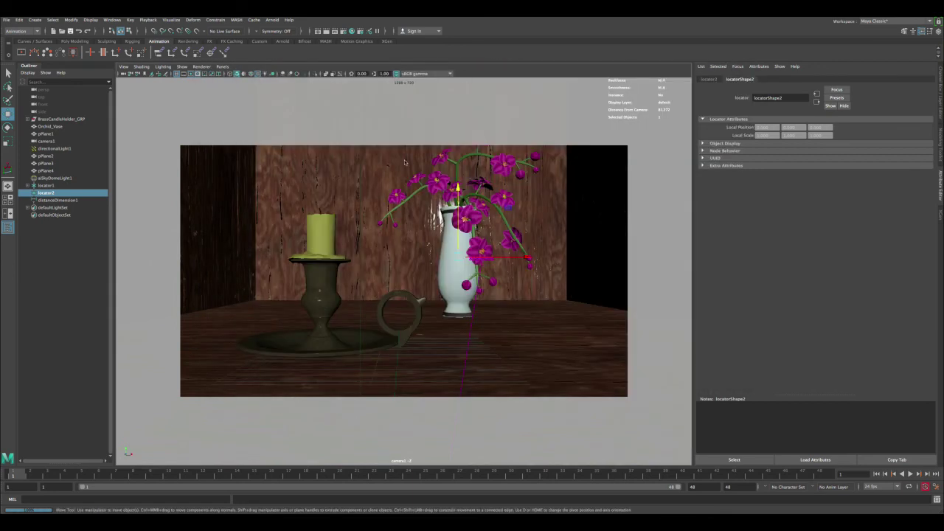
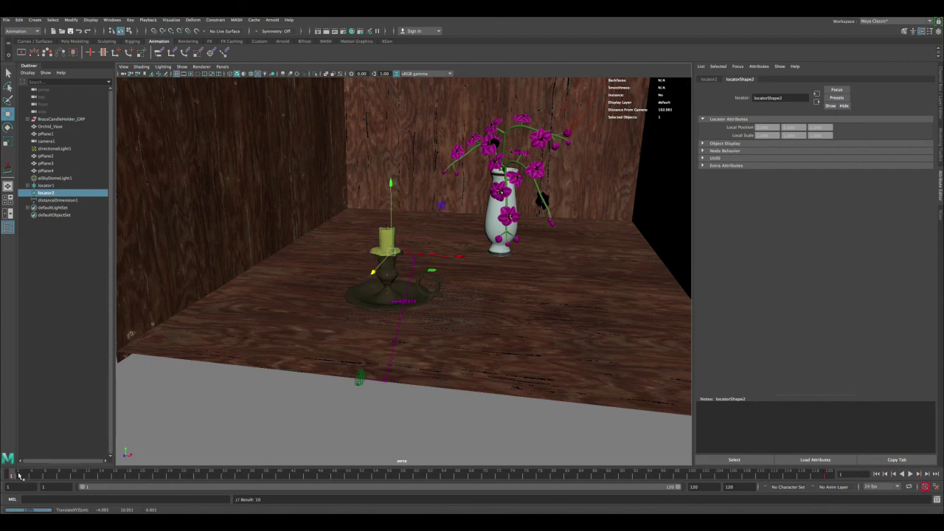
Repeat locator2's frame 1 key at frame 30 to hold focus on the candle holder, then play the animation from frame 1.
drag(20, 475, 211, 478)
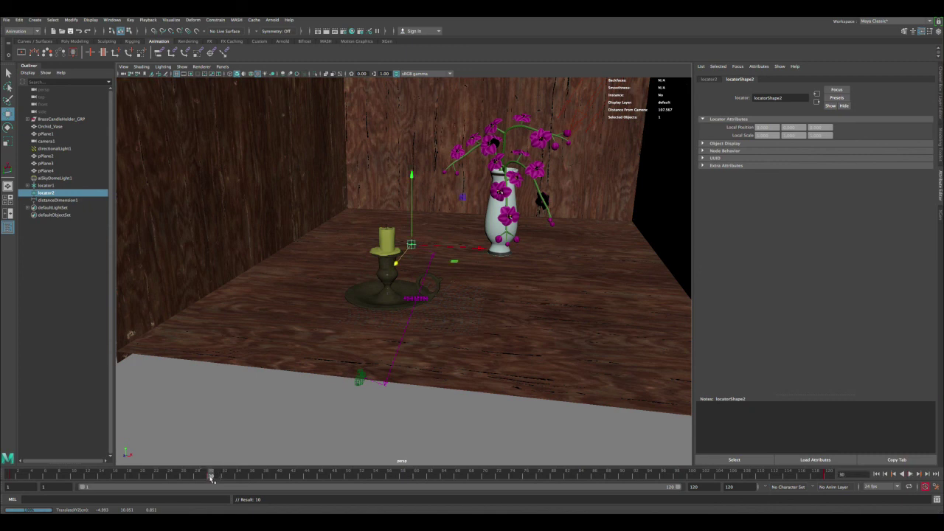
click(14, 477)
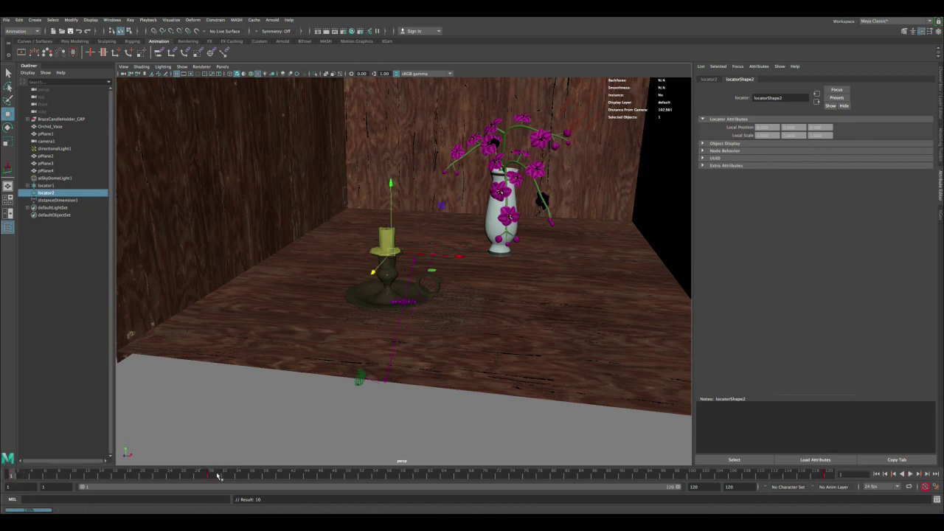
key(alt+v)
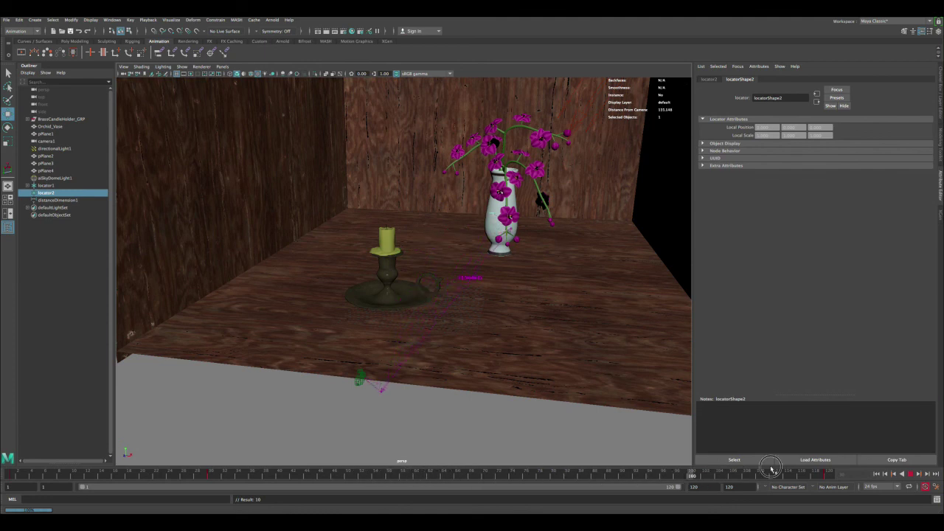
Move locator2's key at the orchid vase to frame 63, then play the animation from the start through camera1.
click(830, 476)
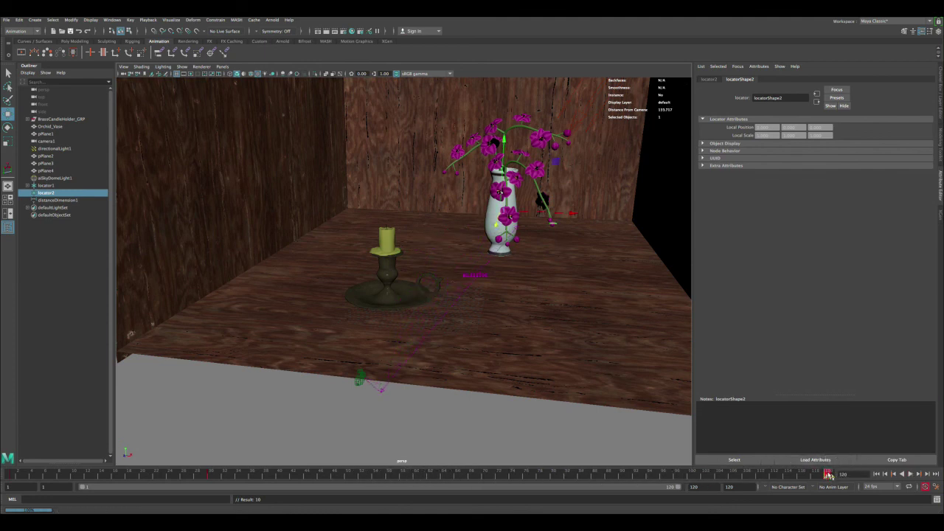
mouse_move(830, 475)
mouse_down()
mouse_move(214, 474)
mouse_move(436, 469)
mouse_up()
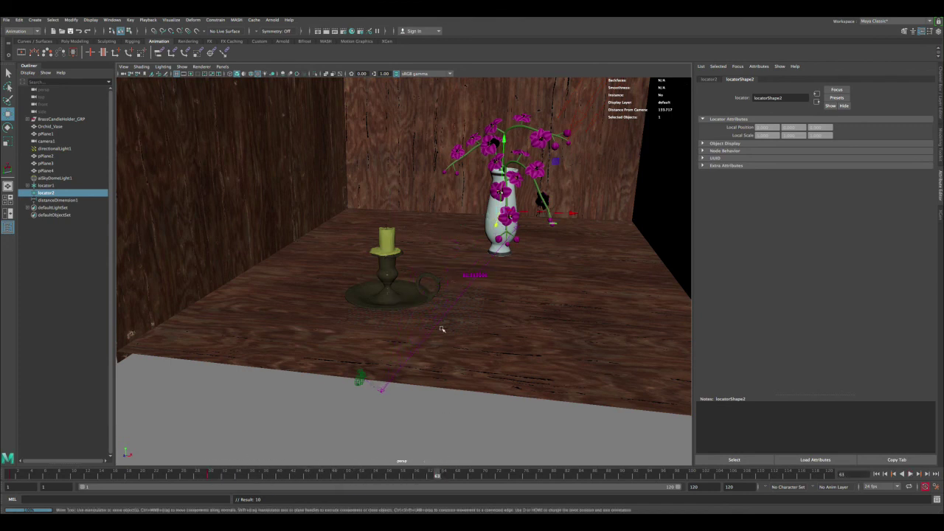
key(space)
key(space)
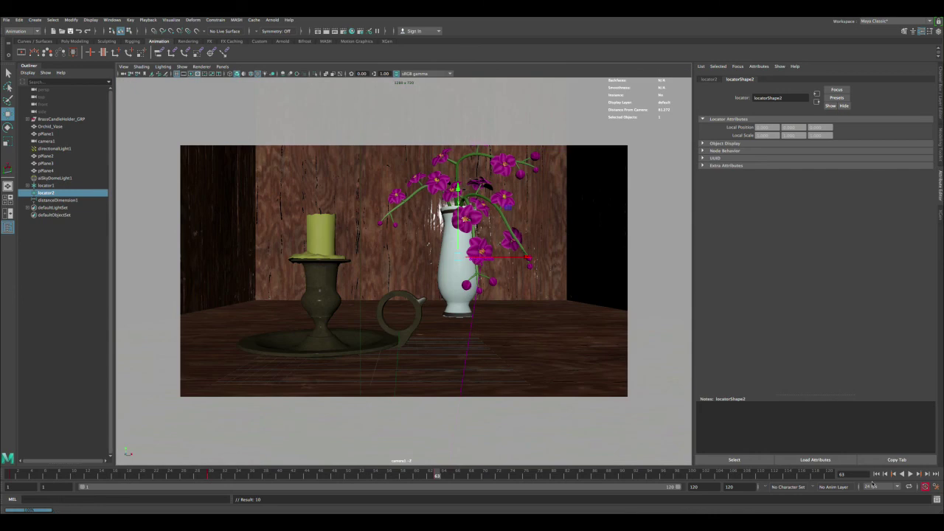
click(876, 475)
click(910, 474)
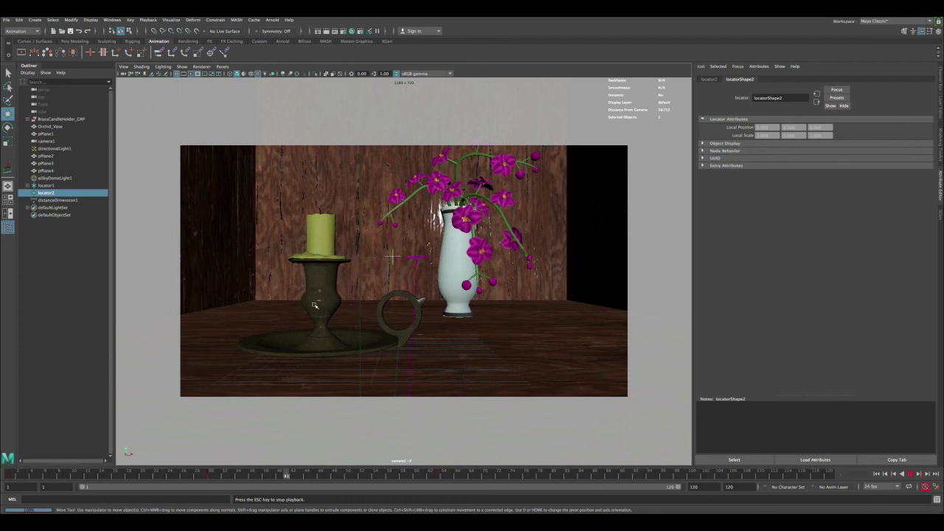
key(Escape)
Shorten the focus move from frame 30 by shifting locator2's key at the orchid vase to about frame 53.
mouse_move(210, 478)
mouse_down()
mouse_move(428, 475)
mouse_move(214, 478)
mouse_up()
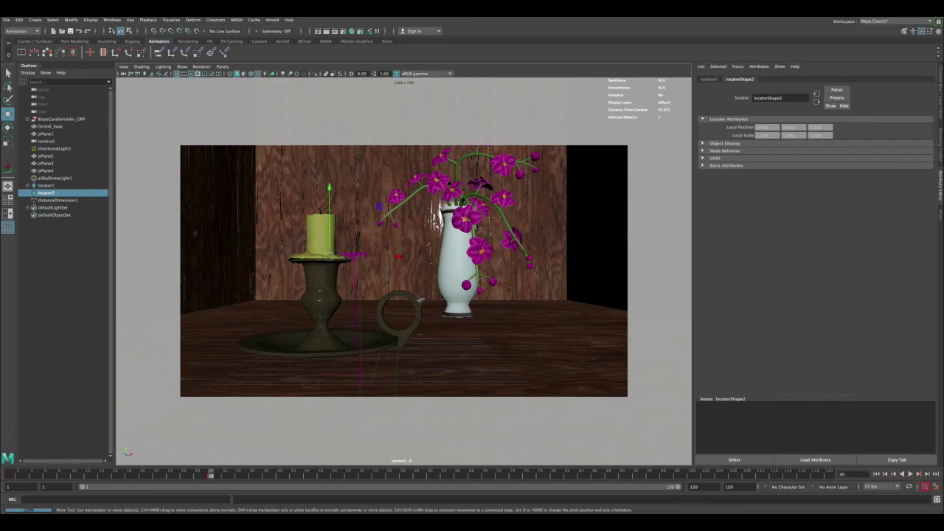
click(438, 475)
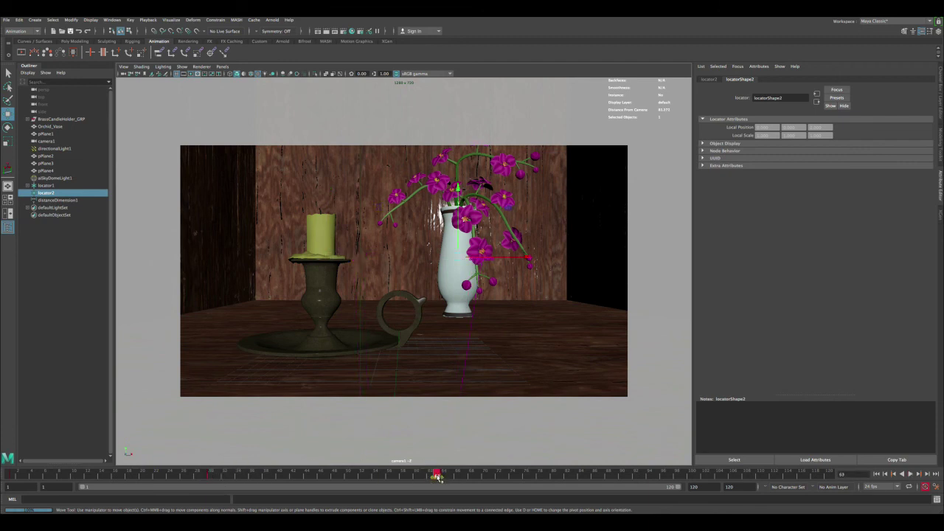
drag(439, 476, 213, 476)
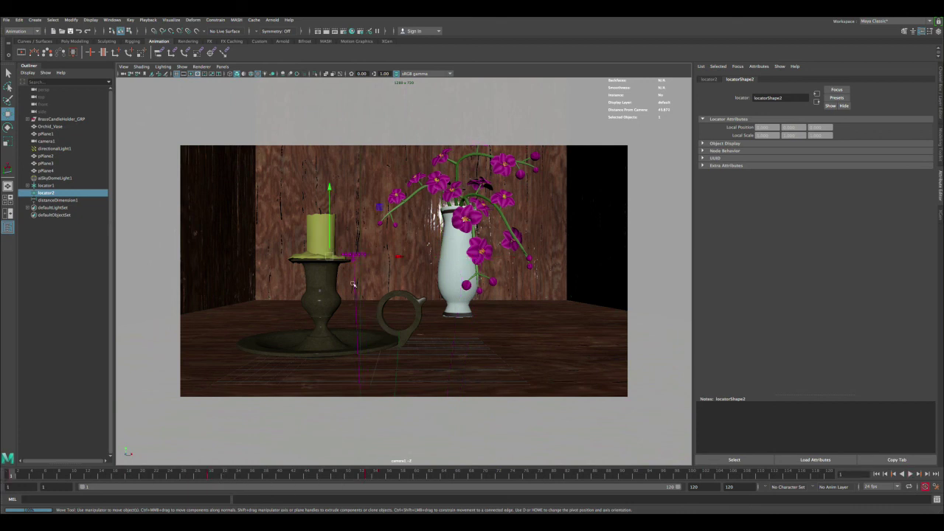